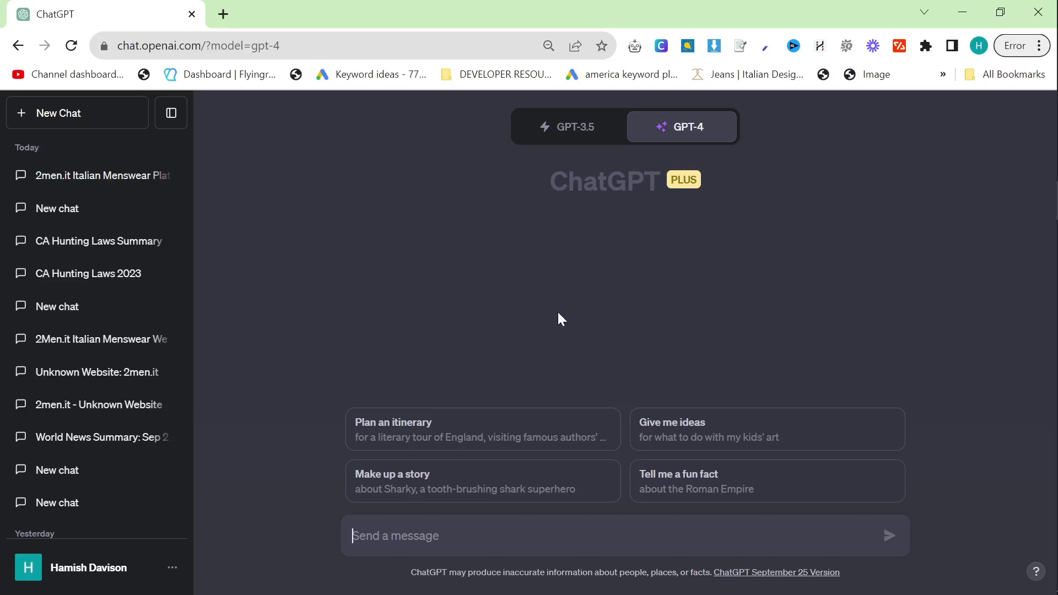
Step: Review the Beta features settings, then ask standard GPT-4 'What is 2men.it'
left_click(146, 556)
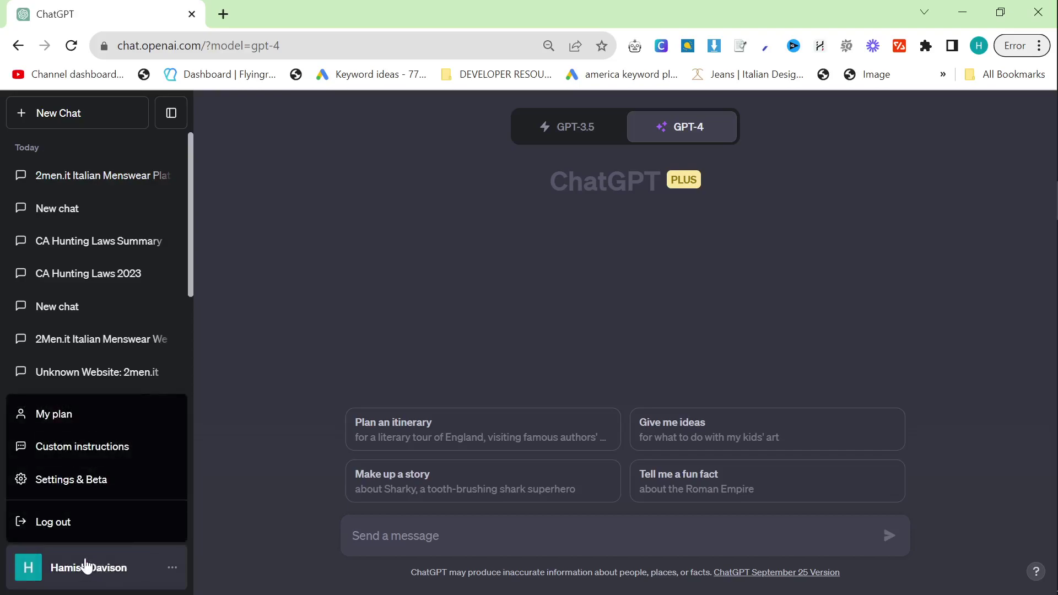
left_click(85, 479)
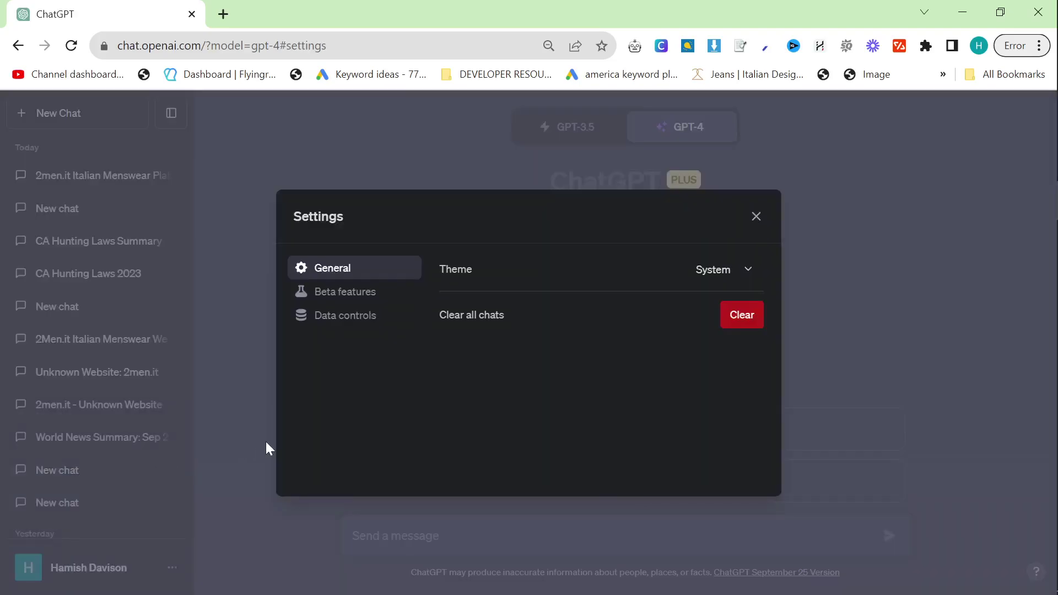
left_click(366, 295)
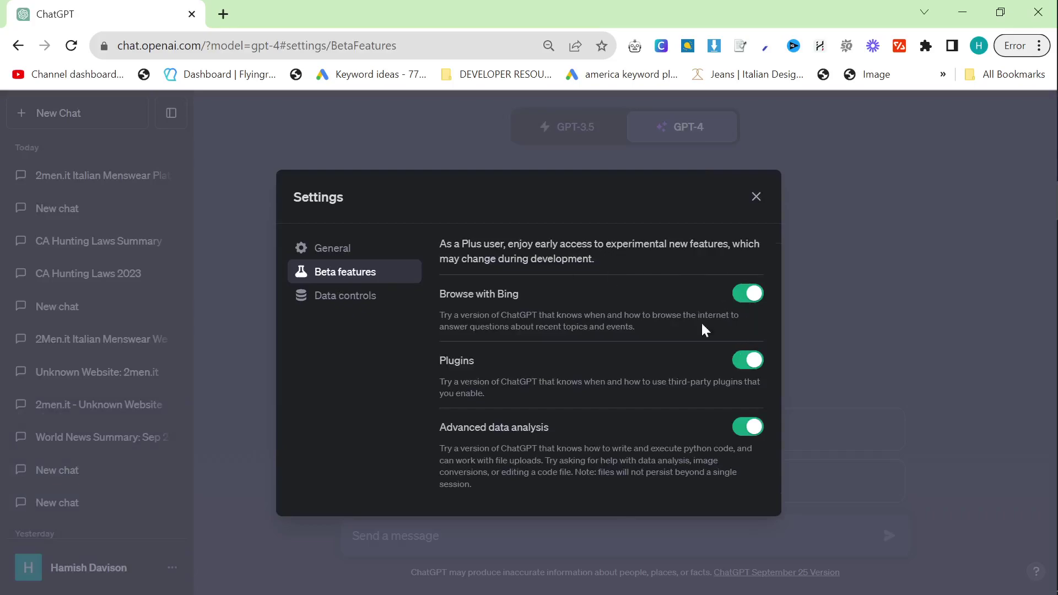
left_click(757, 198)
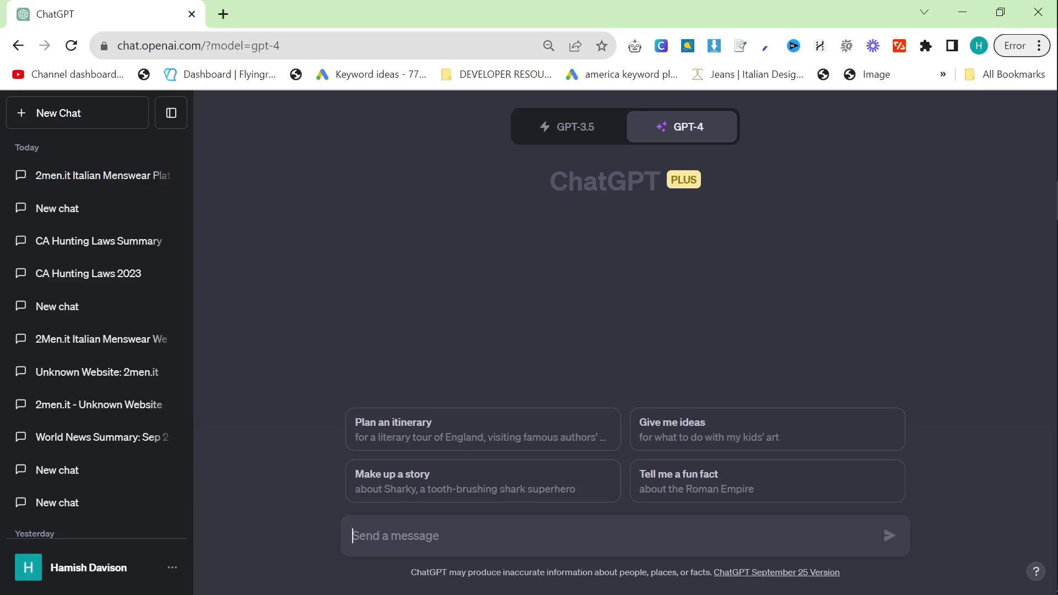
type("What is 2men.it")
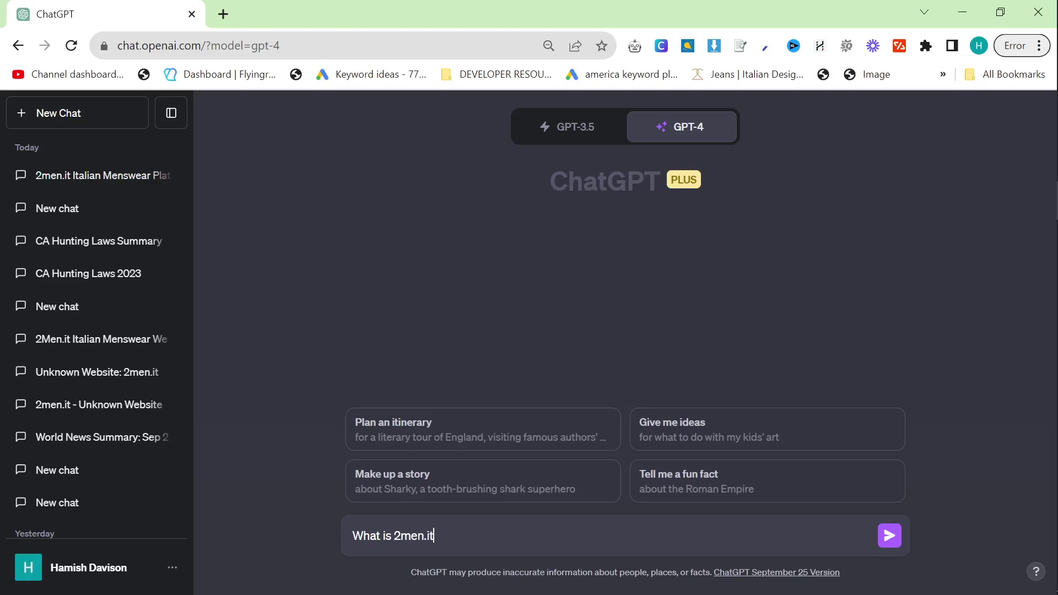
key("Return")
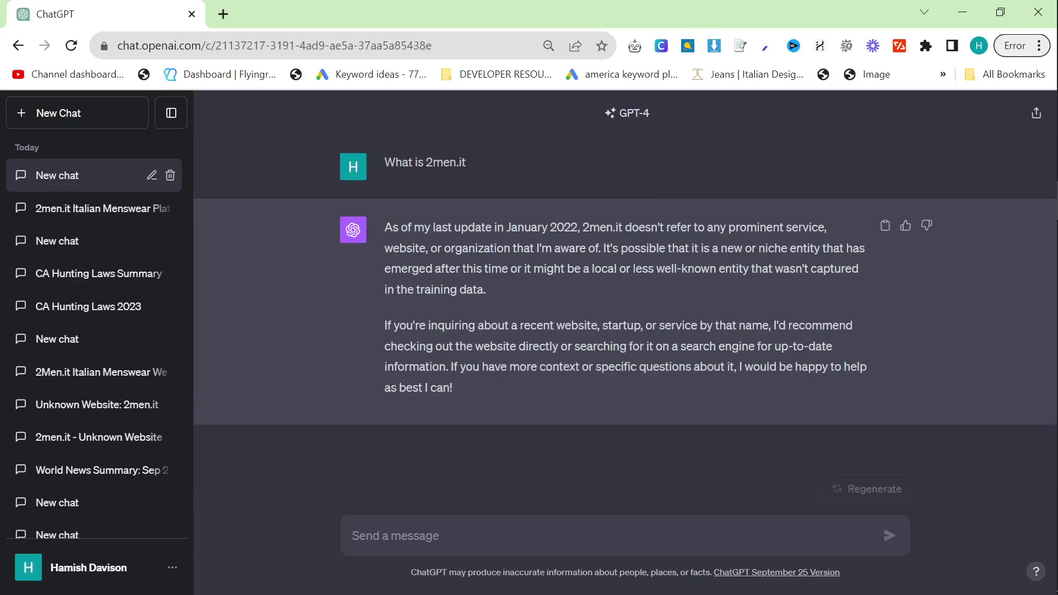
Step: In a new chat using GPT-4 Browse with Bing, ask 'what is 2men.it'
left_click(110, 123)
mouse_move(687, 151)
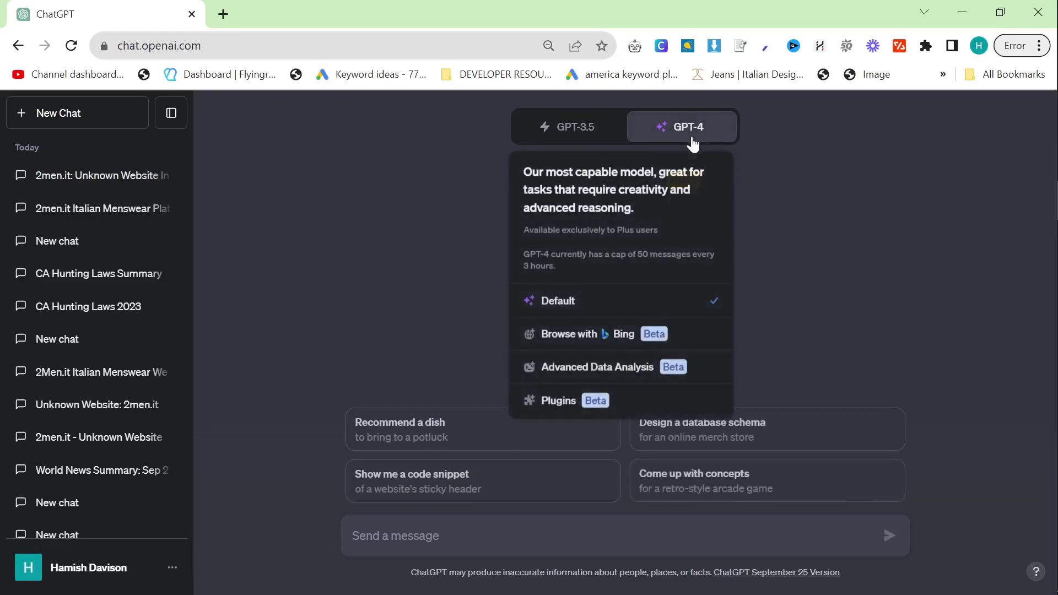
left_click(610, 336)
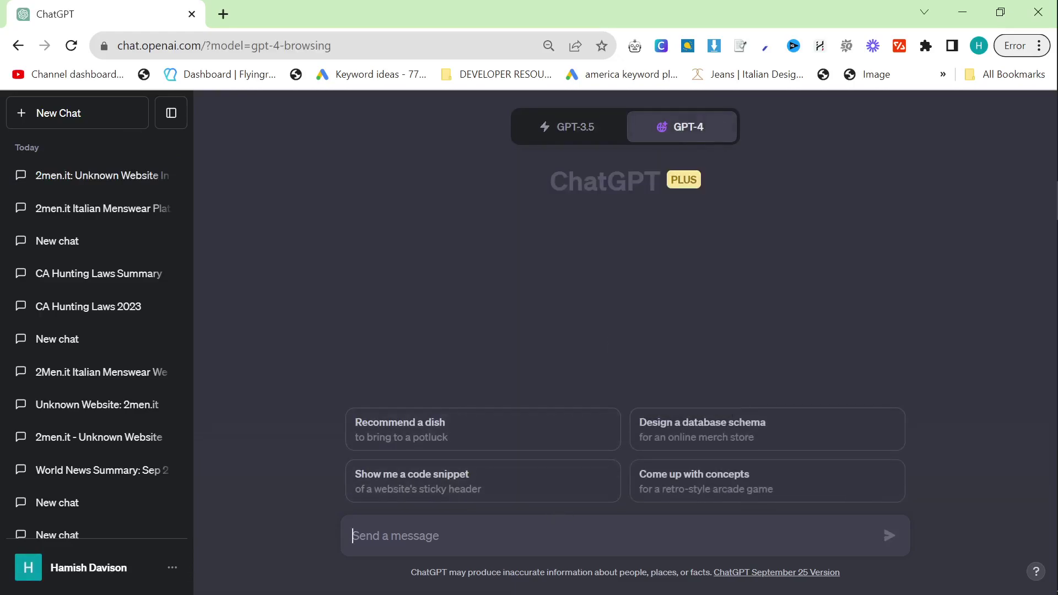
type("what is 2men.it")
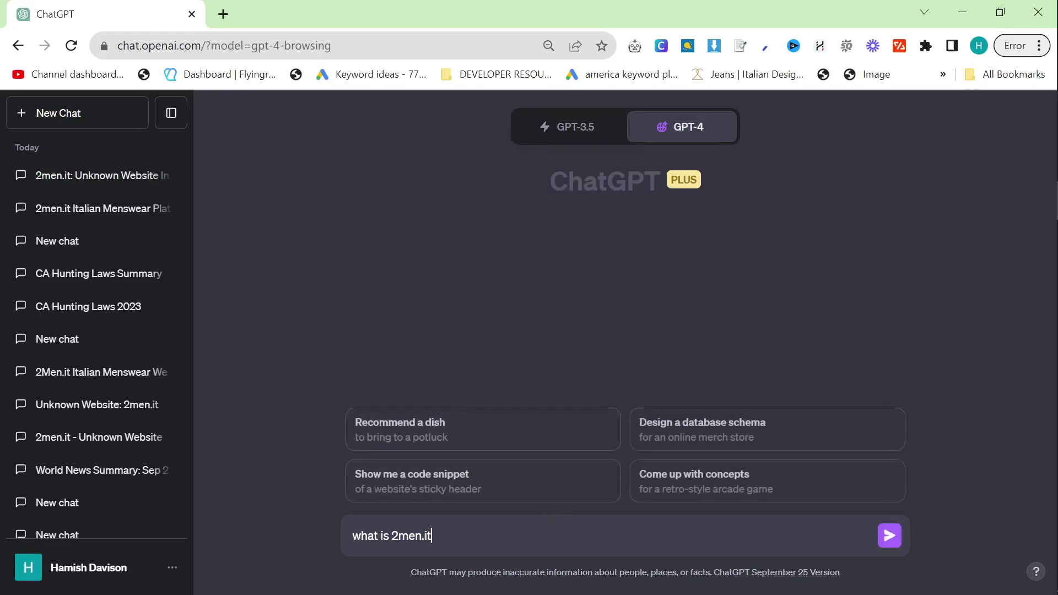
key("Return")
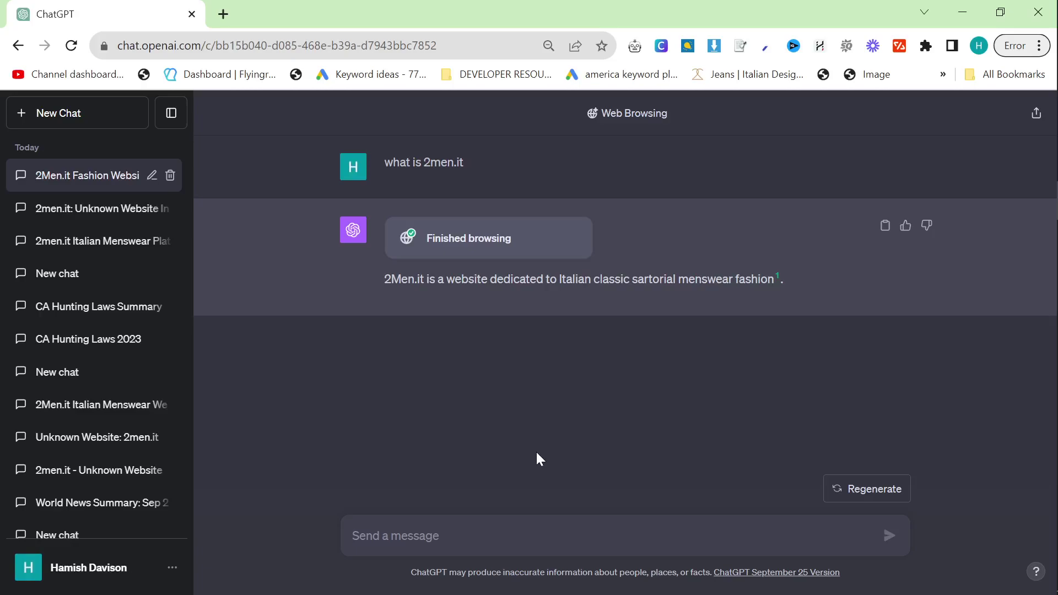
Step: Ask for 5 blog post suggestions to help bring traffic to 2men.it
type("Ca")
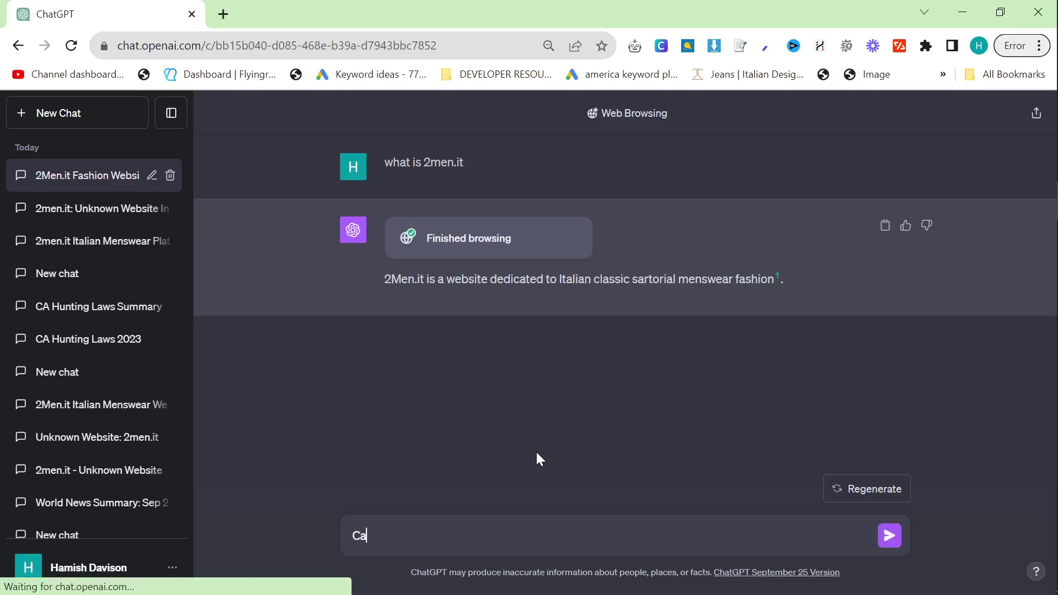
type("n yu give me 5 blog post suggestions to d")
key("BackSpace")
key("BackSpace")
type("help bring traffic to 2men.it")
key("Return")
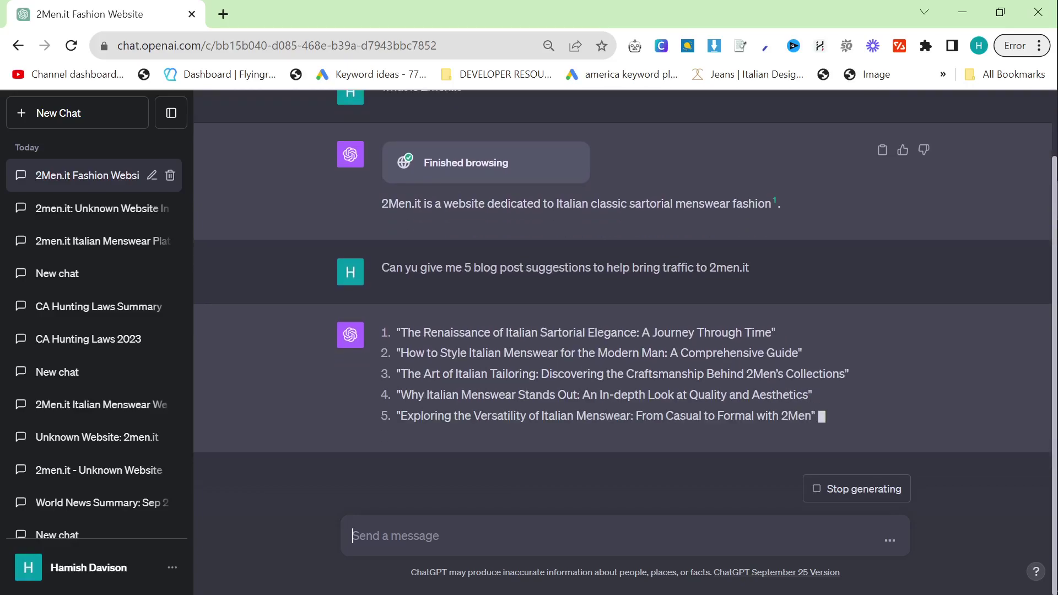
Step: Select the five suggested blog titles, then start a blank new chat
left_click_drag(396, 332, 827, 416)
left_click_drag(824, 417, 422, 332)
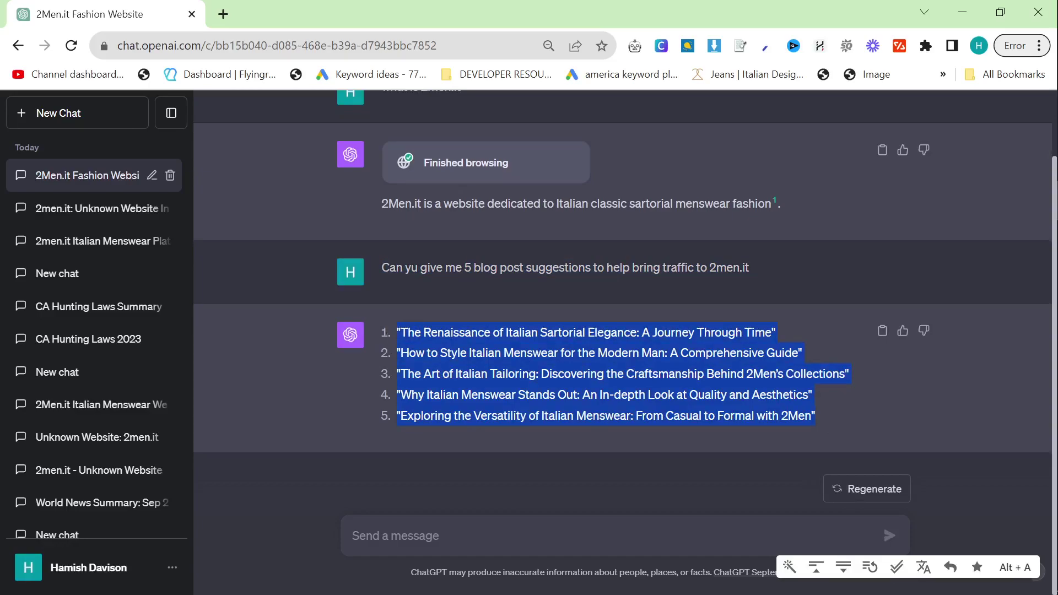
left_click(633, 370)
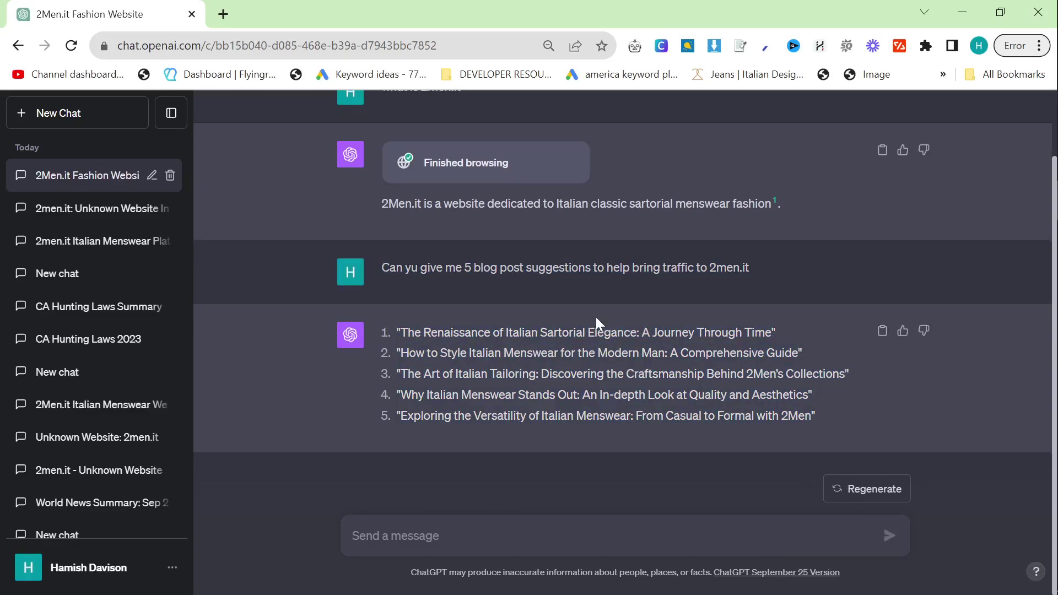
key("ctrl+shift+o")
mouse_move(1039, 465)
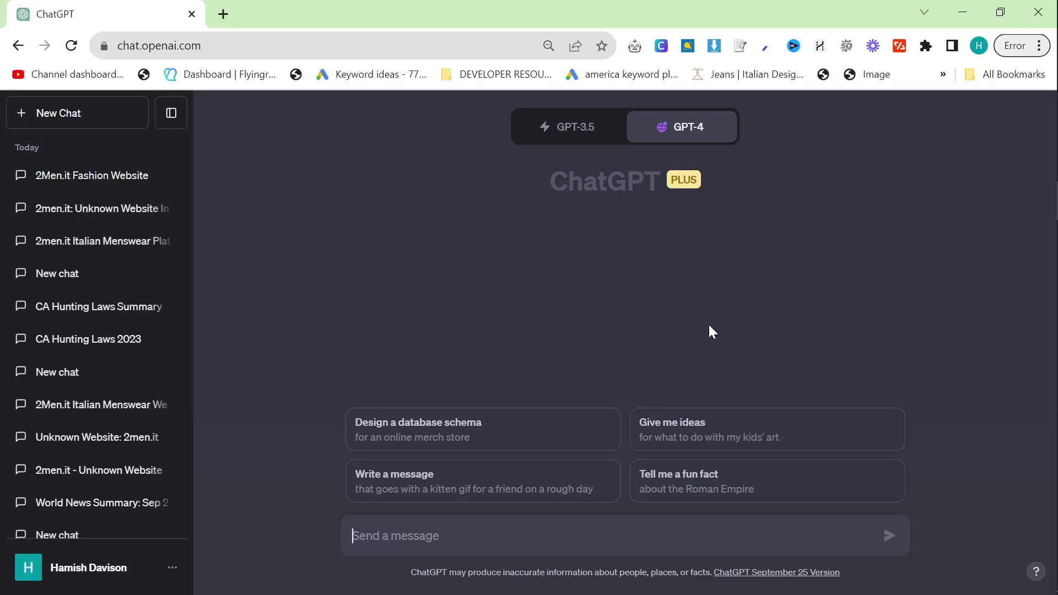
Step: Switch GPT-4 to Default and ask it to summarize the hunting laws in California
mouse_move(683, 128)
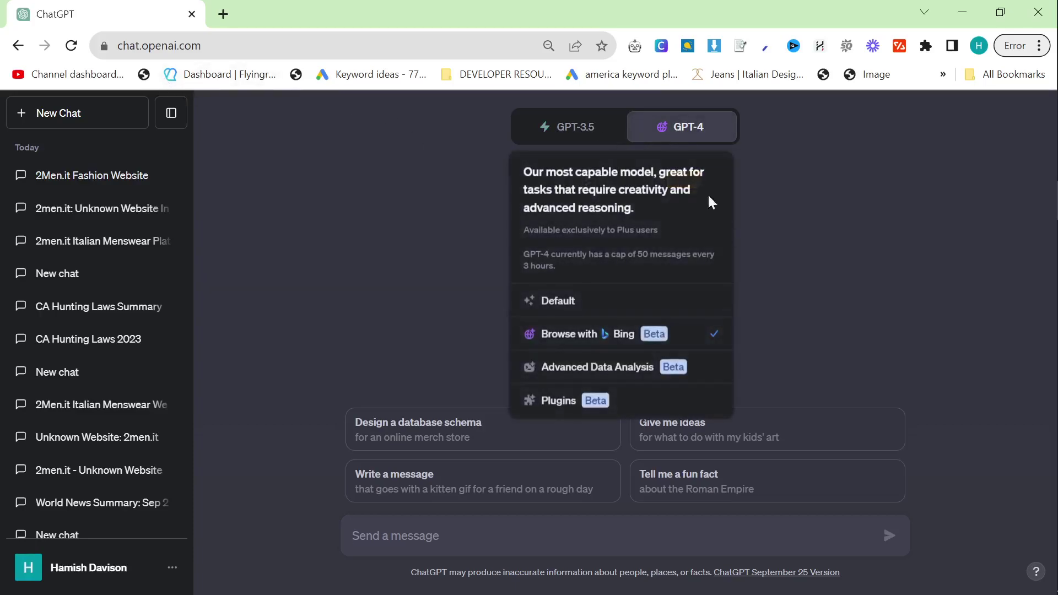
left_click(634, 300)
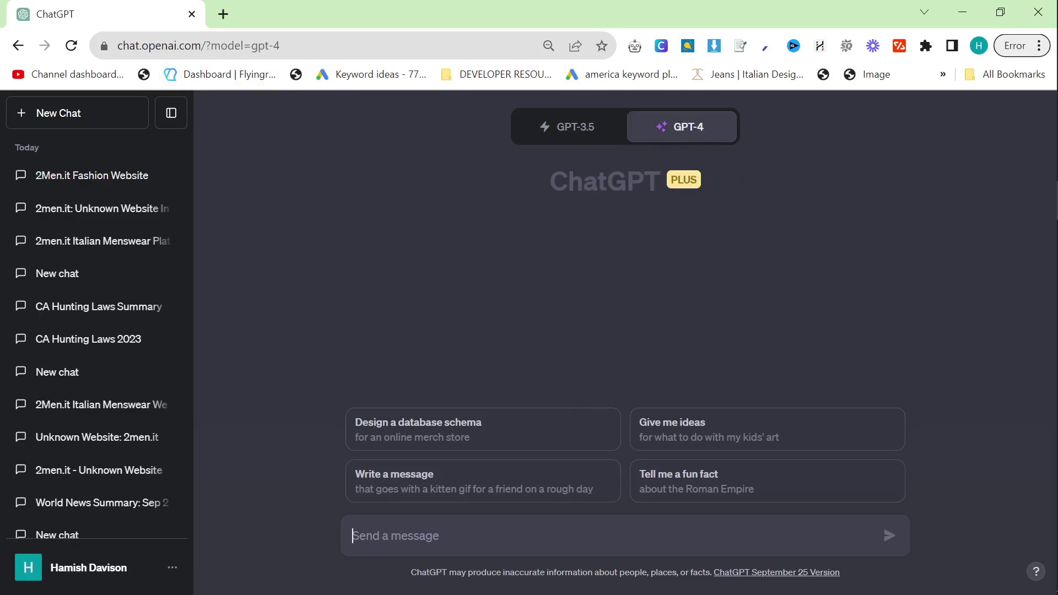
type("Wwhatcan you ")
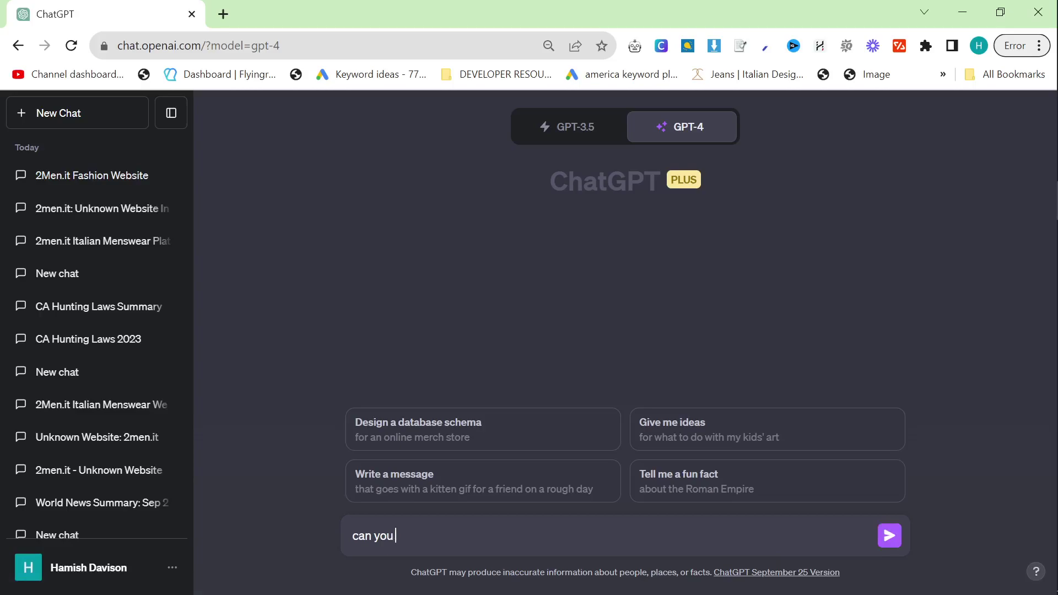
type("summarize the hunt")
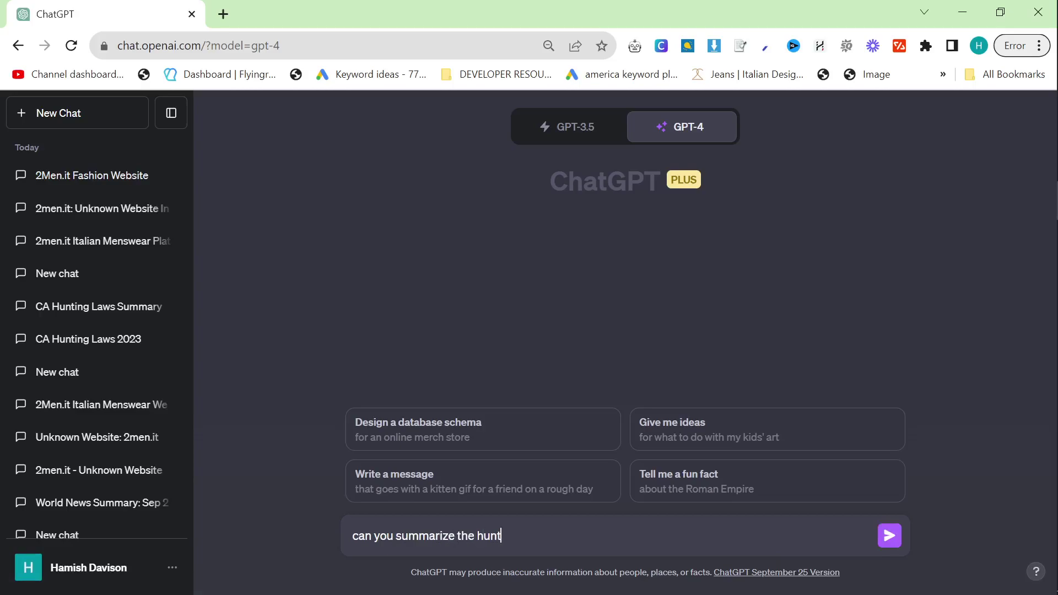
type("ing laws in california")
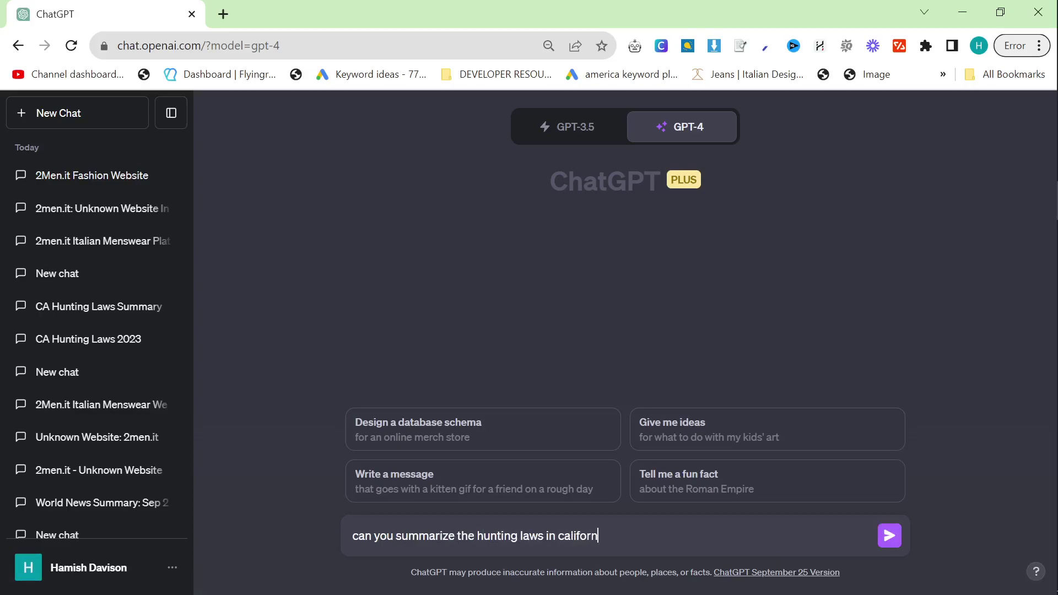
key("Return")
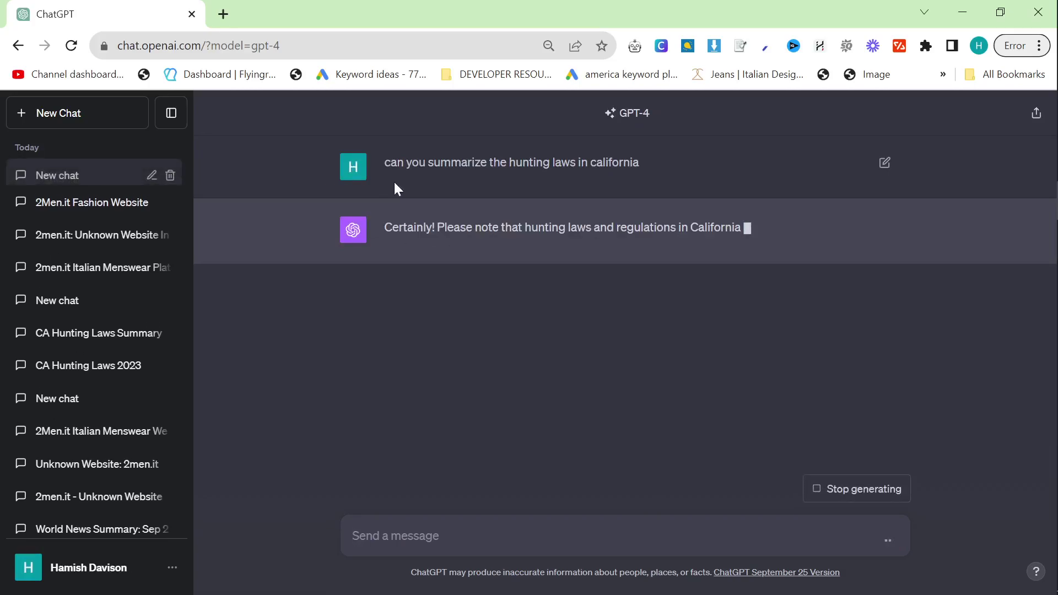
Step: Select the hunting-laws question and passages of GPT-4's reply
double_click(529, 162)
left_click(529, 162)
key("ctrl+c")
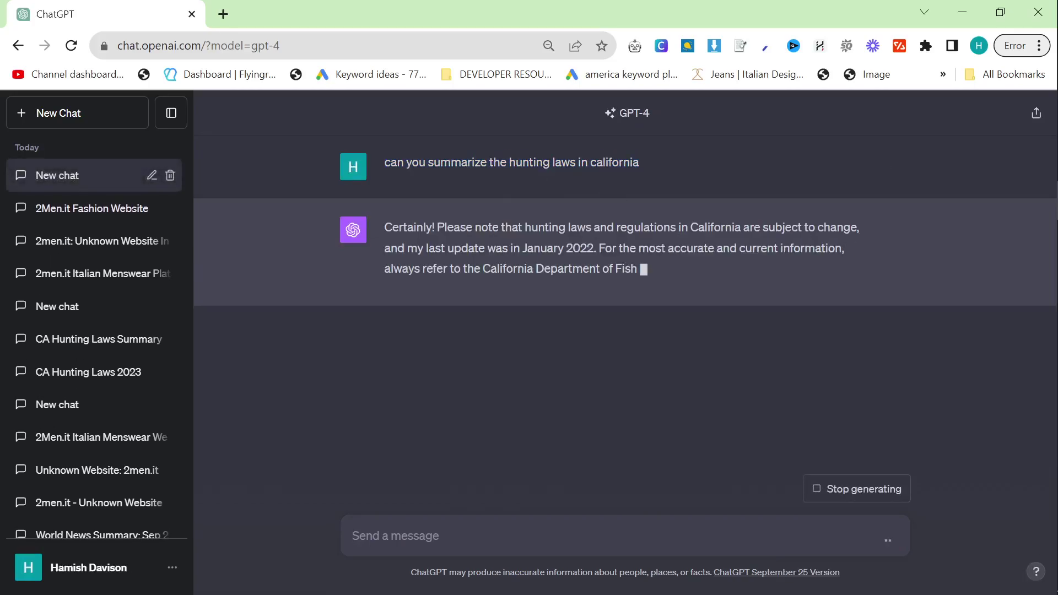
left_click_drag(755, 227, 860, 261)
left_click(860, 262)
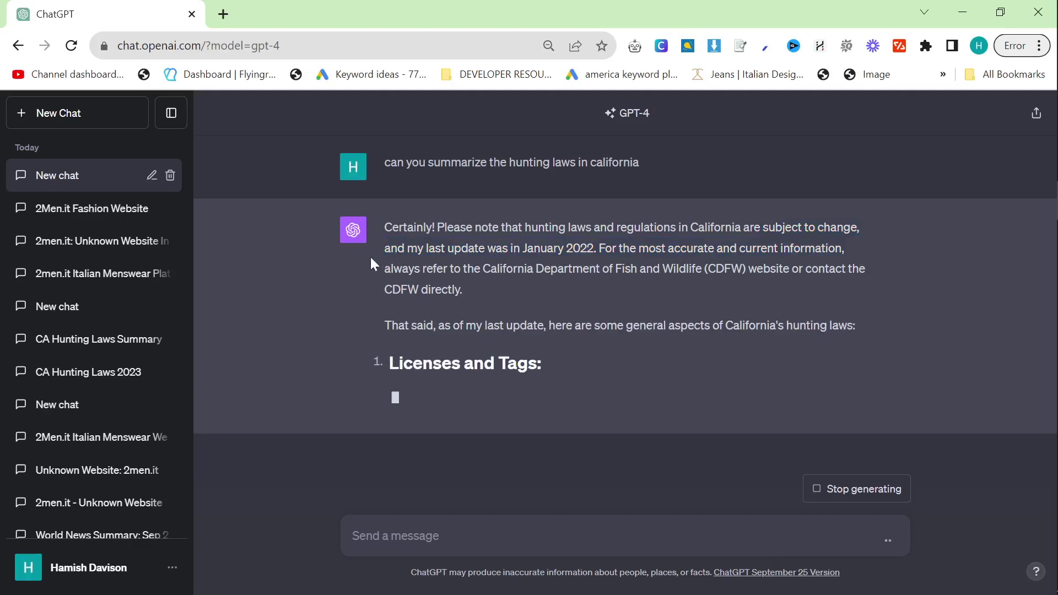
left_click_drag(427, 248, 673, 283)
left_click(673, 283)
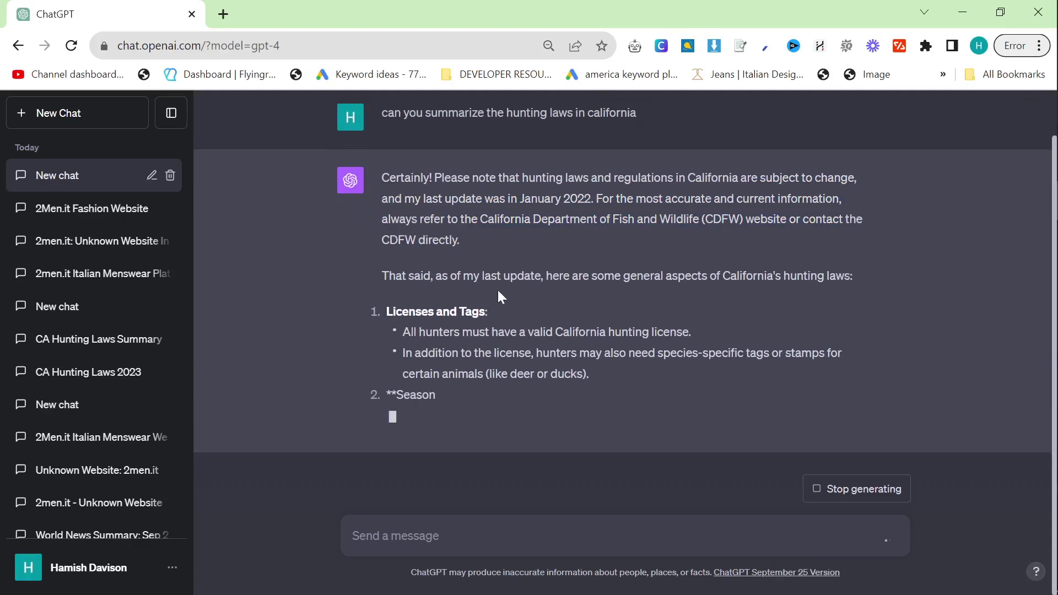
Step: In a new Browse with Bing chat, paste and send the California hunting laws question
left_click(77, 113)
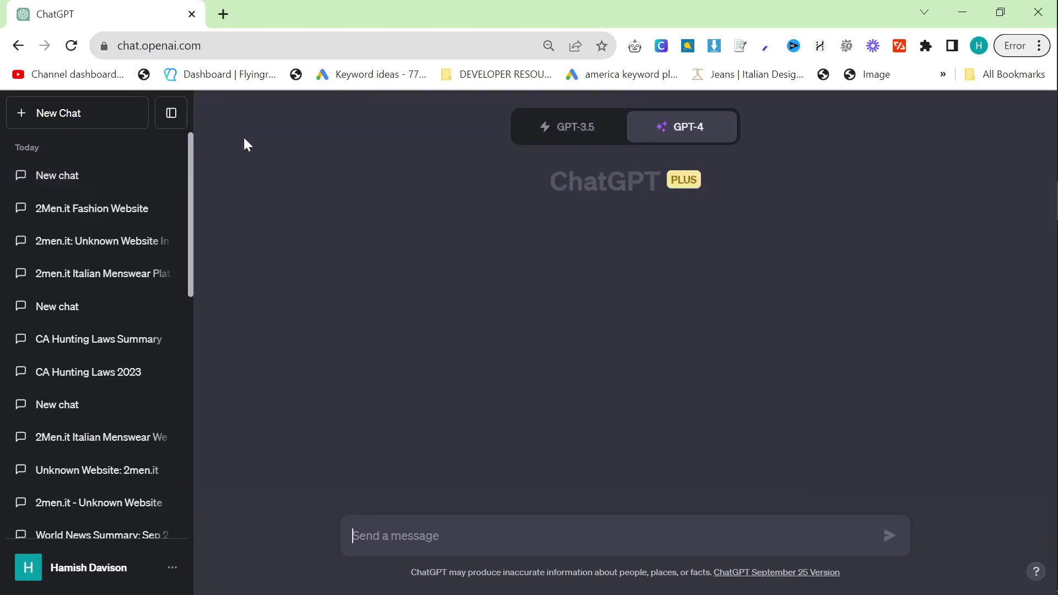
mouse_move(687, 128)
left_click(596, 341)
key("ctrl+v")
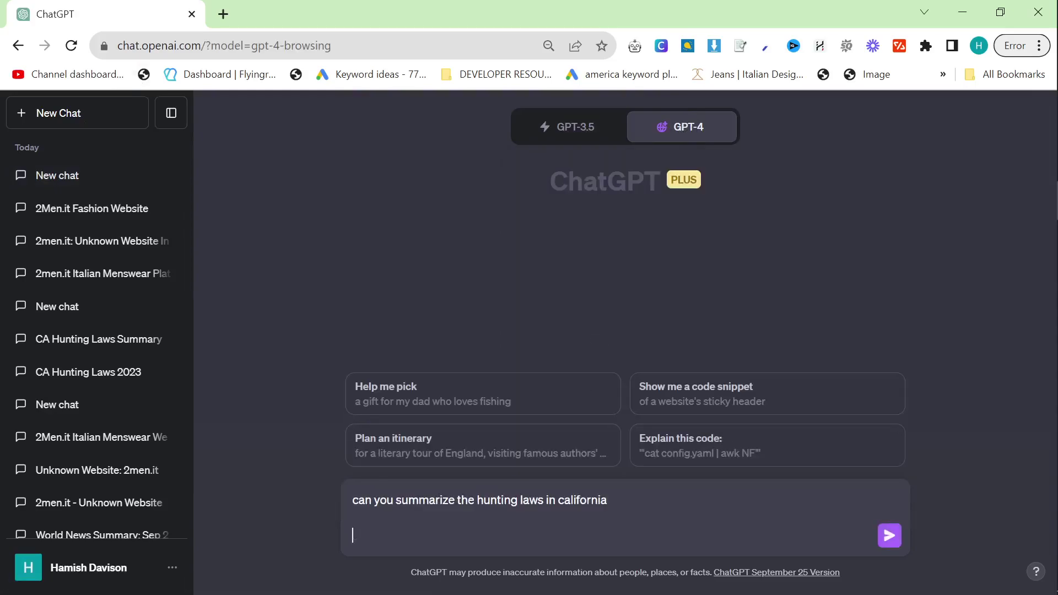
key("Return")
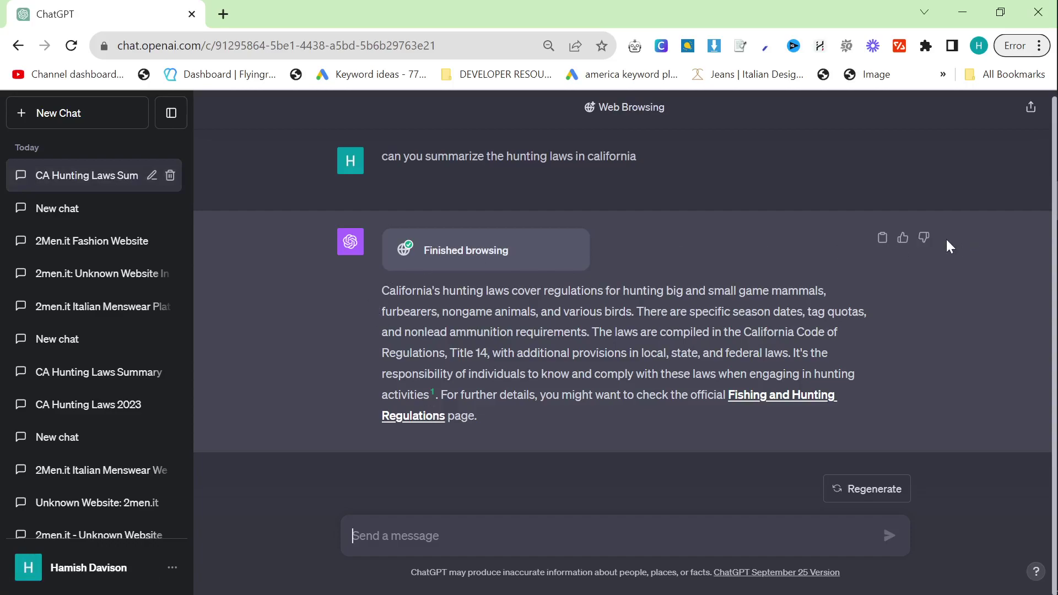
Step: Copy the browsing reply and paste it into the markdowntohtml.com converter, replacing the sample text
left_click(882, 237)
left_click(223, 14)
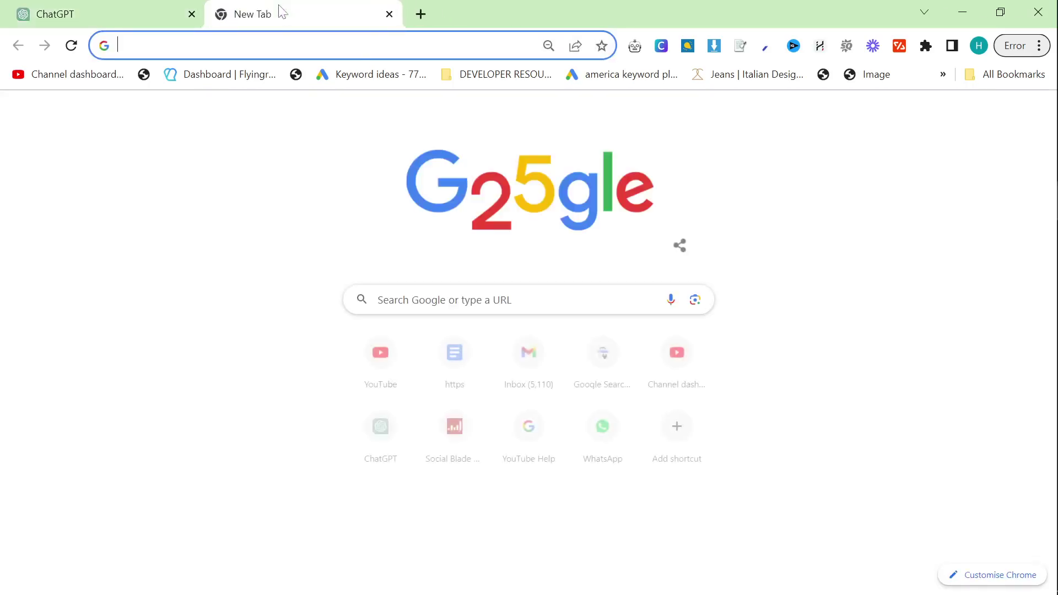
type("markdowntohtml.com")
key("Return")
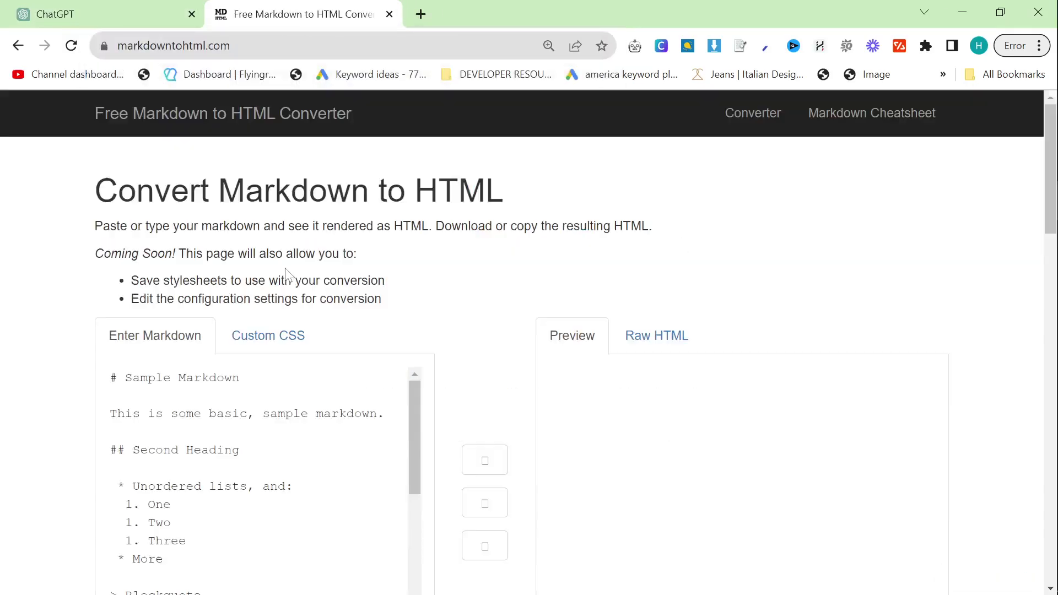
left_click(259, 386)
key("ctrl+a")
key("ctrl+v")
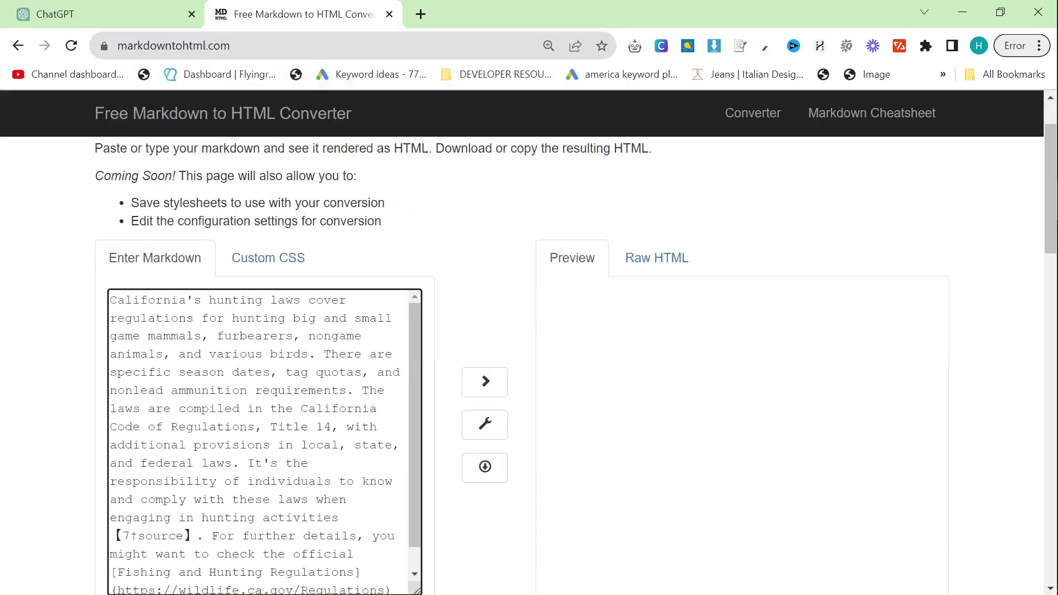
Step: Delete the 【7†source】 citation from the pasted markdown so the HTML preview drops it
scroll(642, 293, "down", 5)
scroll(454, 323, "up", 1)
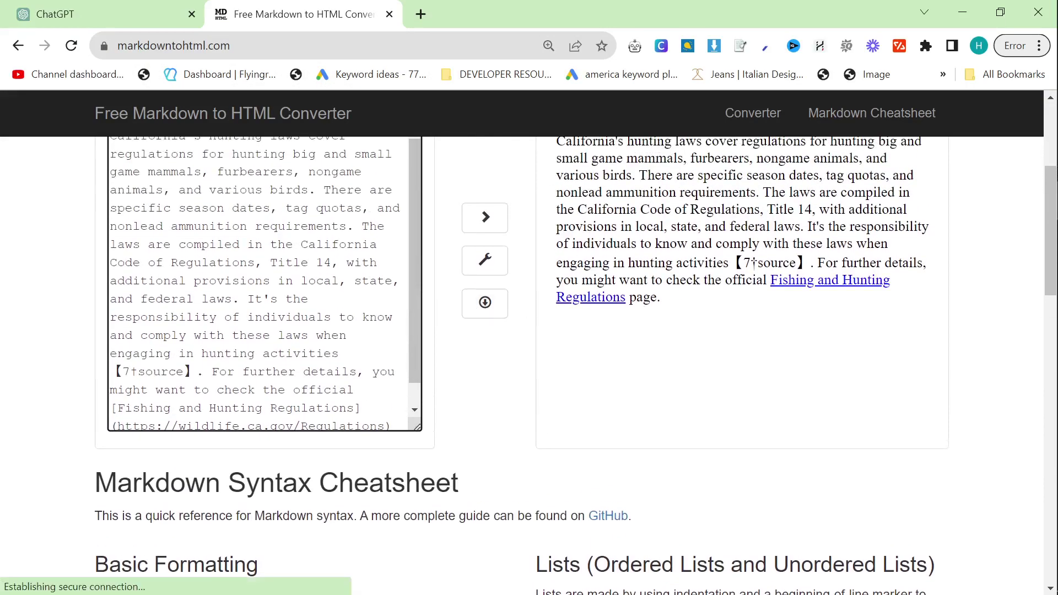
scroll(456, 361, "up", 2)
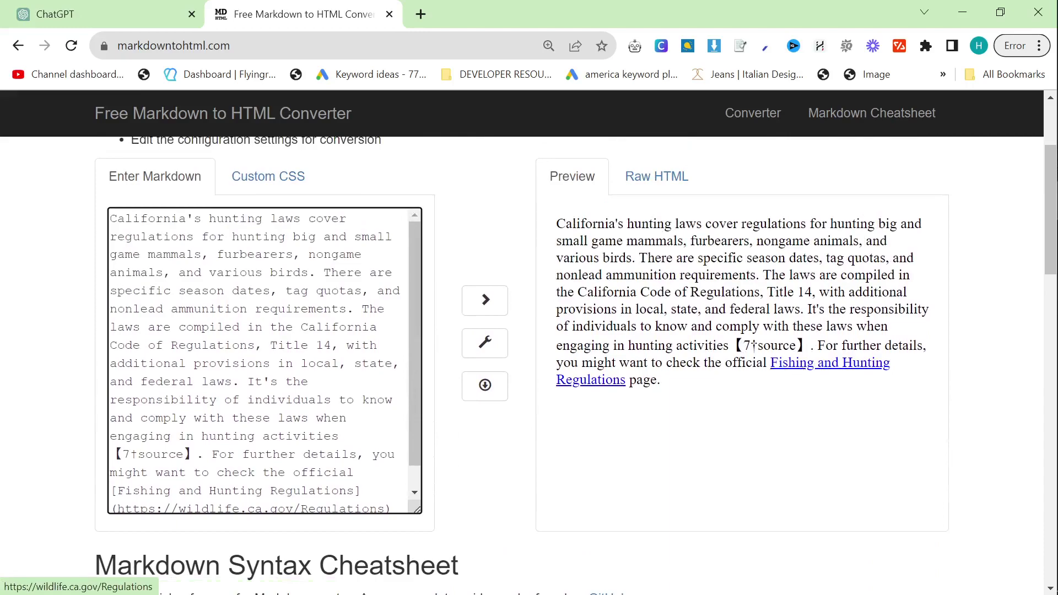
left_click_drag(730, 346, 810, 346)
left_click(105, 14)
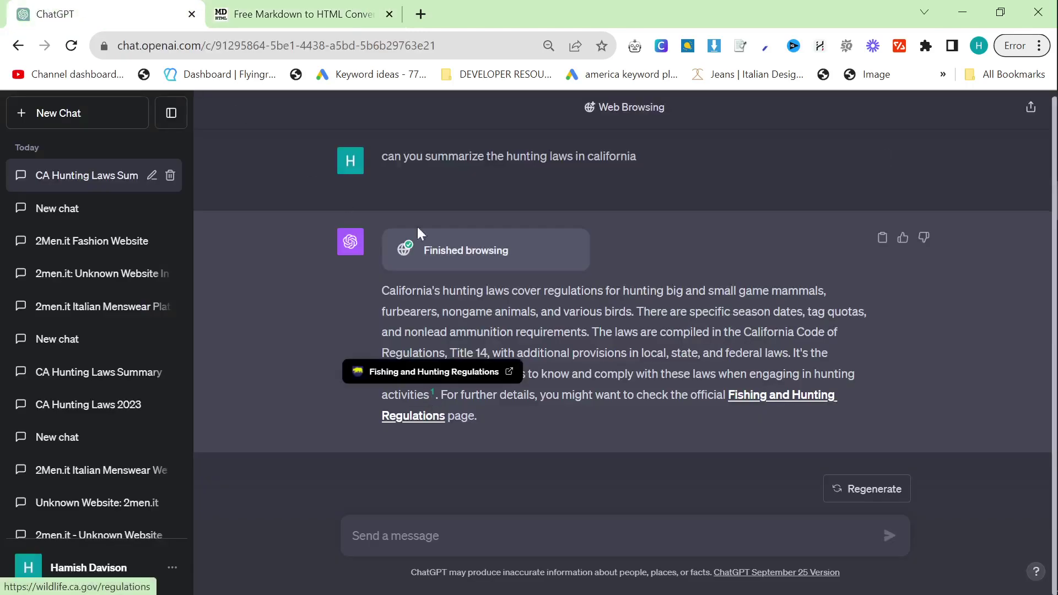
left_click(303, 14)
left_click(681, 382)
left_click_drag(196, 454, 106, 458)
key("BackSpace")
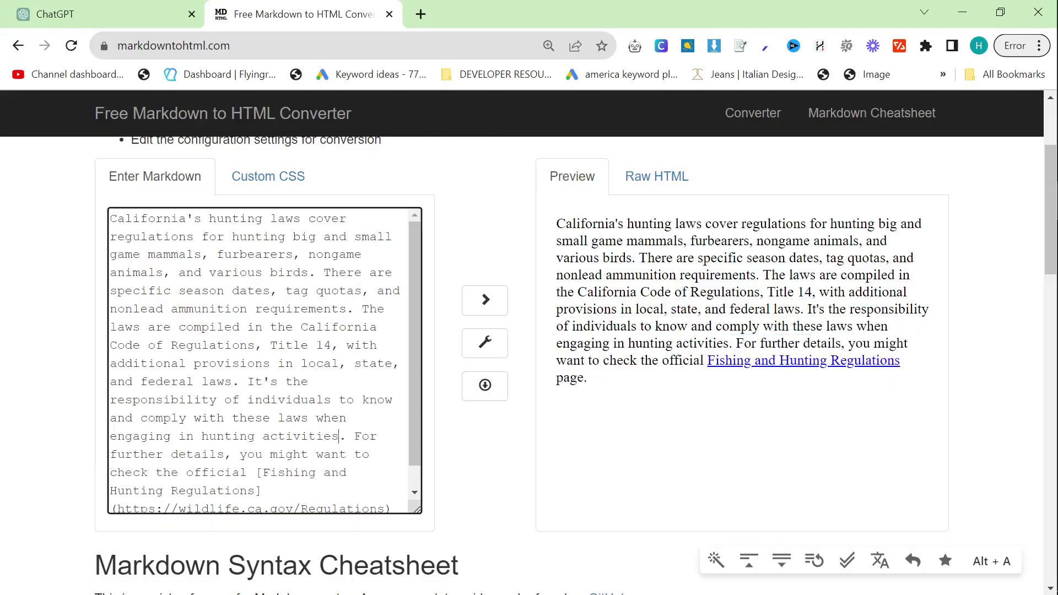
left_click_drag(257, 472, 365, 535)
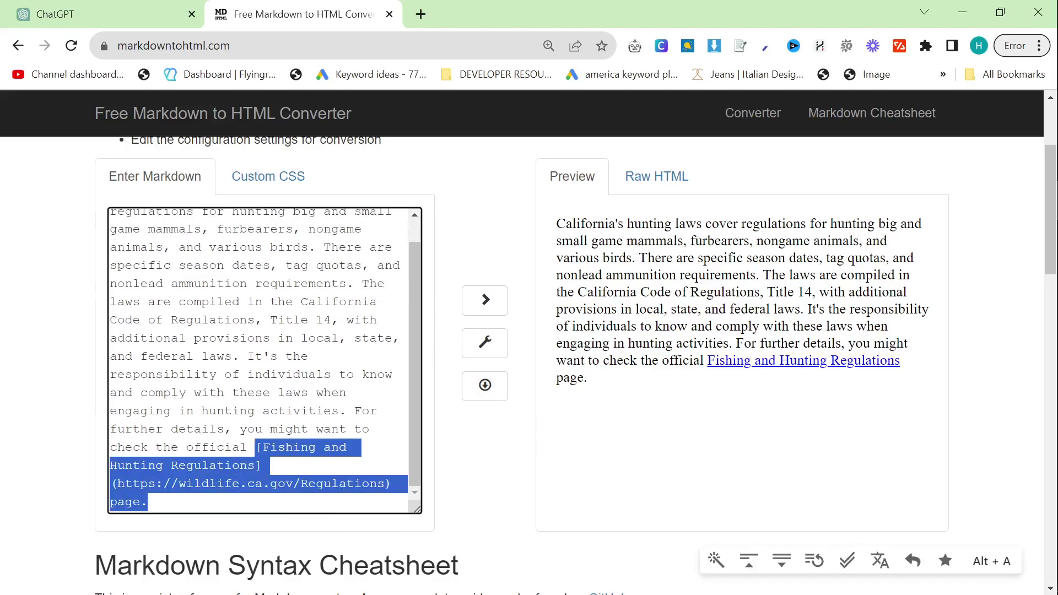
scroll(529, 331, "up", 1)
Step: Return to the ChatGPT tab and select part of the hunting-laws answer
left_click(100, 14)
left_click_drag(548, 431, 512, 429)
left_click(357, 297)
left_click(510, 426)
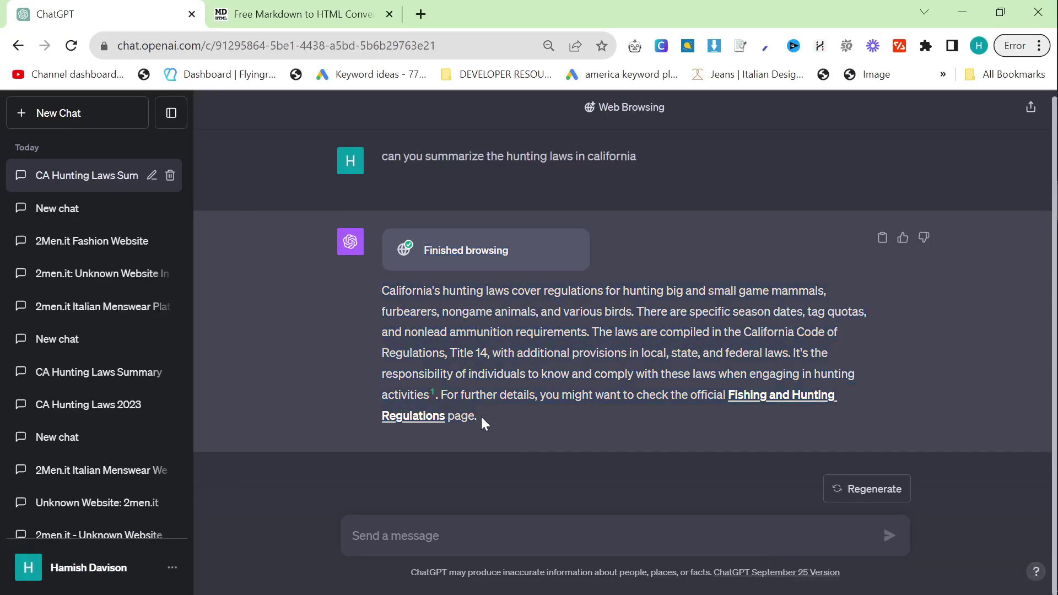
left_click_drag(379, 287, 512, 423)
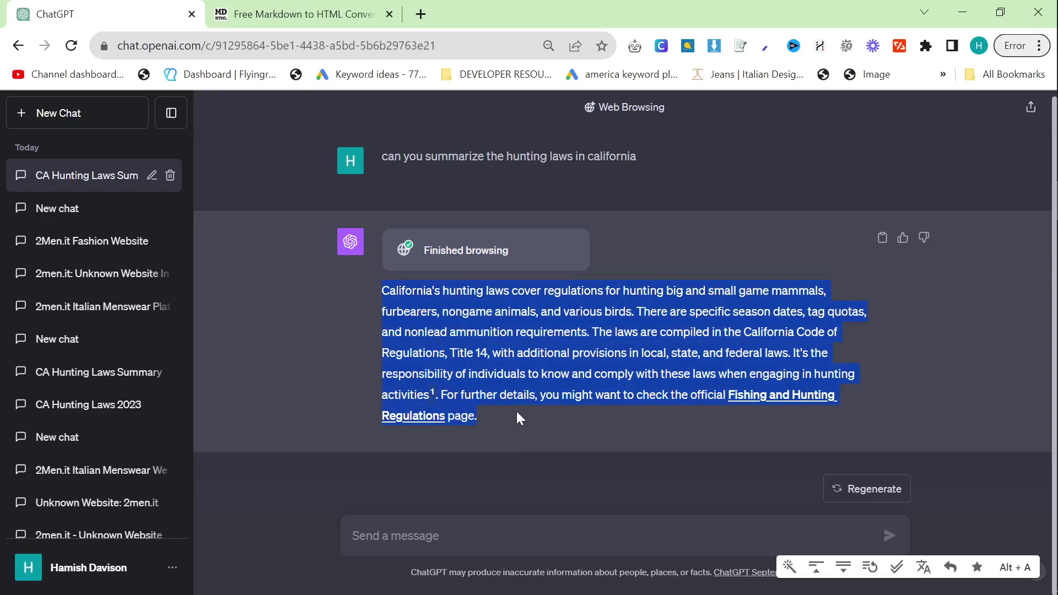
left_click(573, 413)
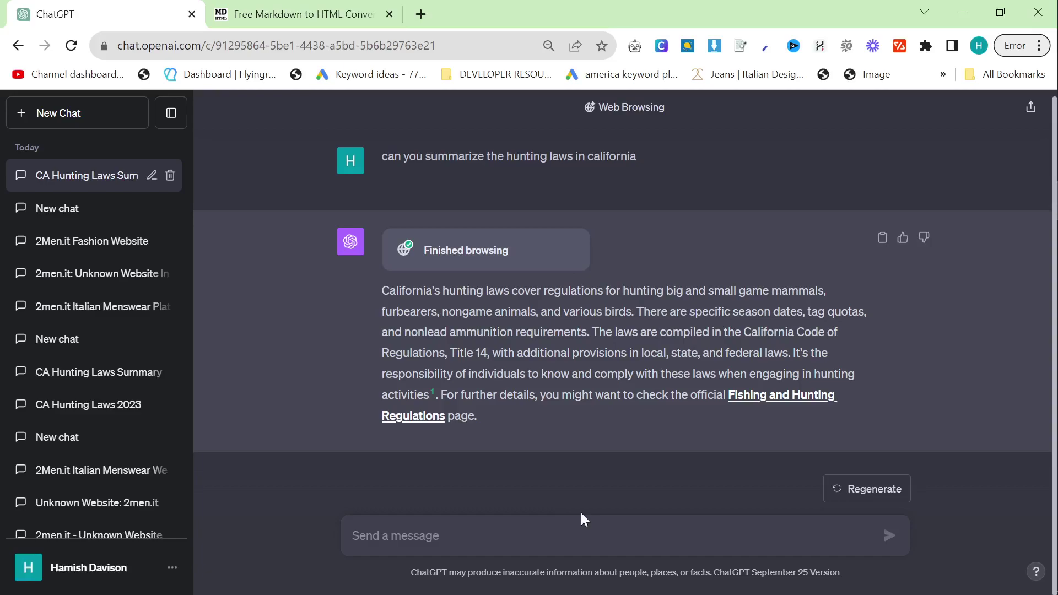
Step: Ask for Old School RuneScape YouTubers to send a promotional email, then 'search it on bing'
type("can you give me a list of o")
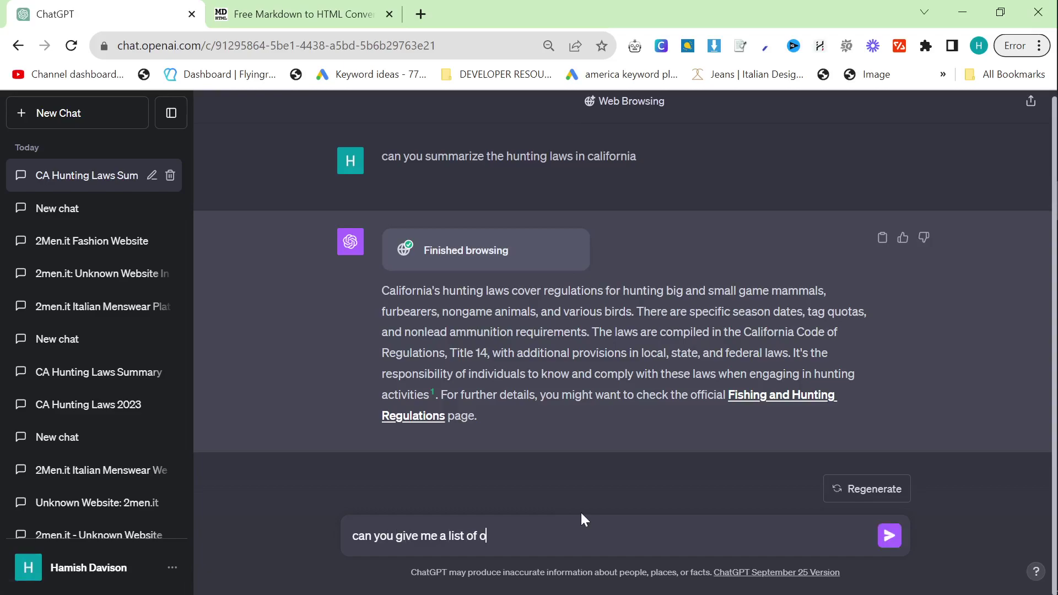
type("ldschool runescape yo")
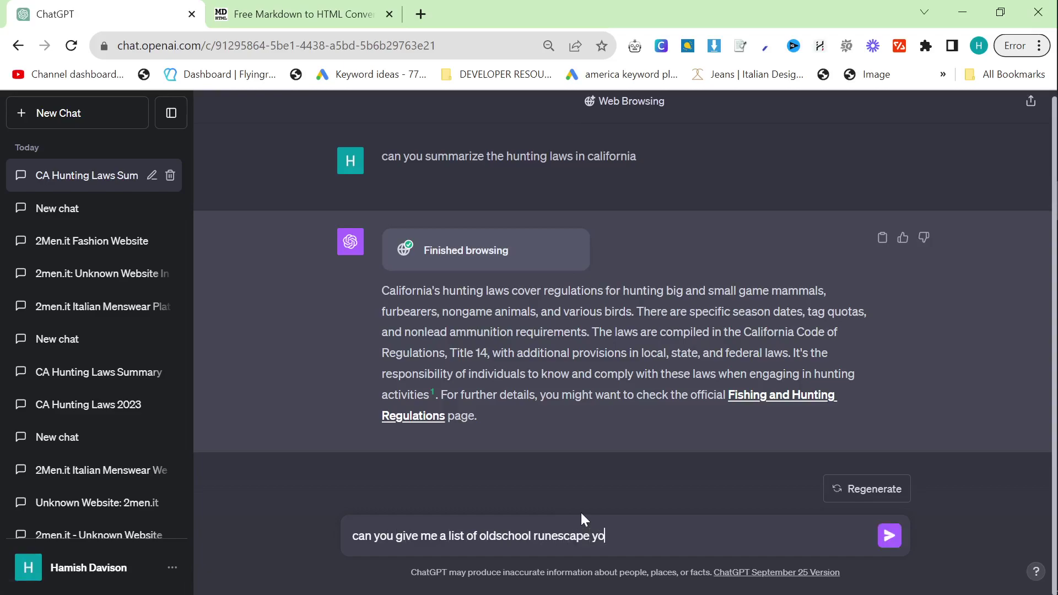
type("utubers, I want t")
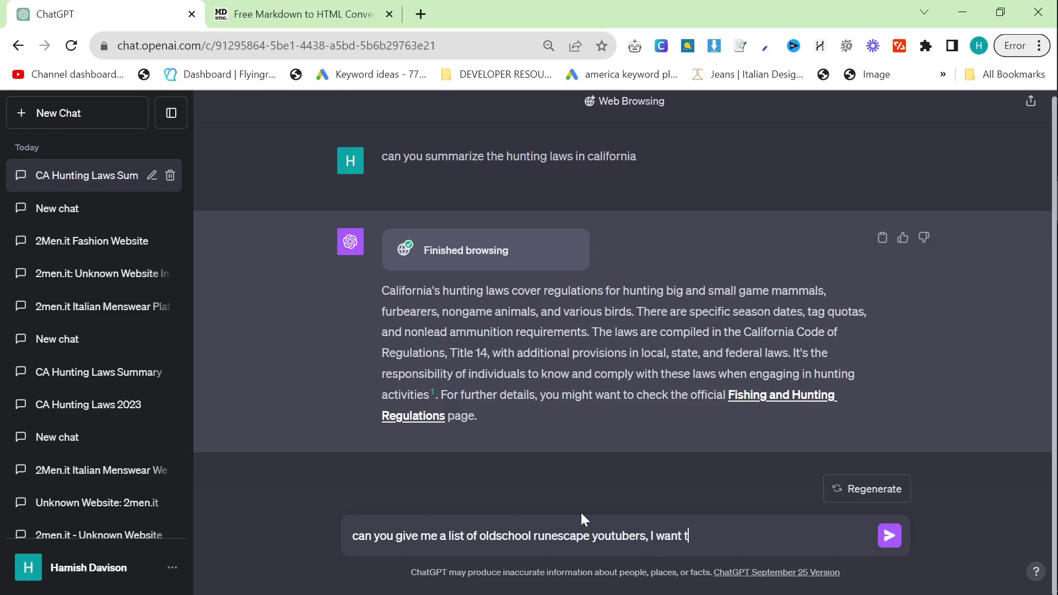
type("o send them a promoti")
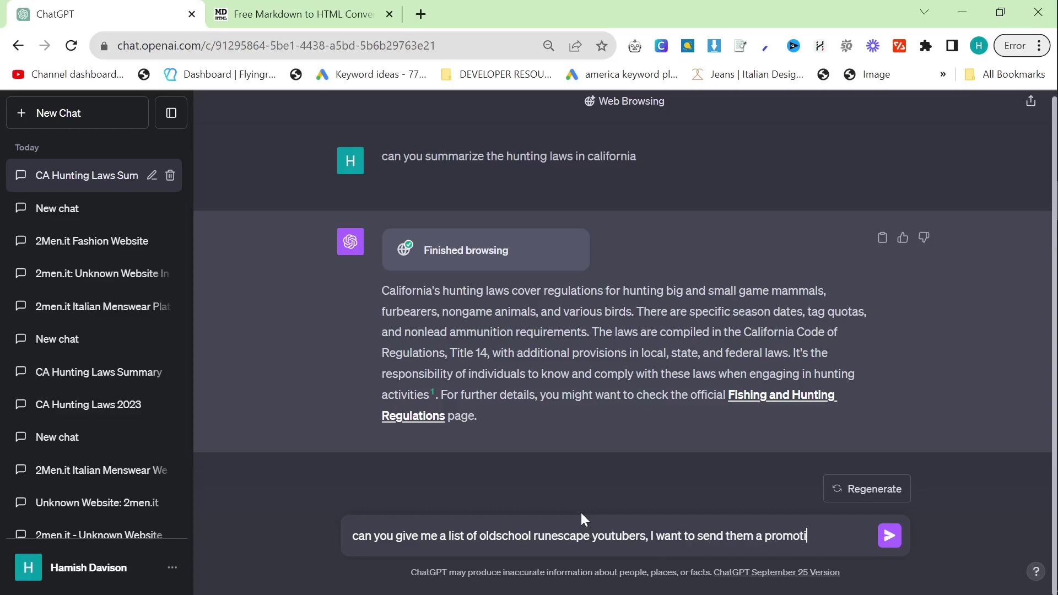
type("onal email")
key("Return")
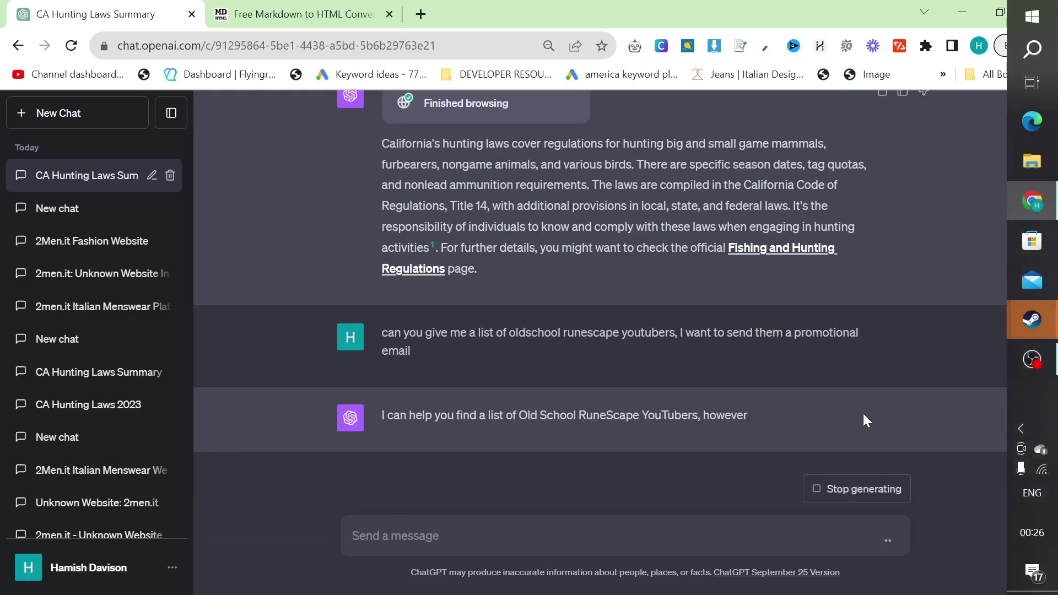
type("search it on")
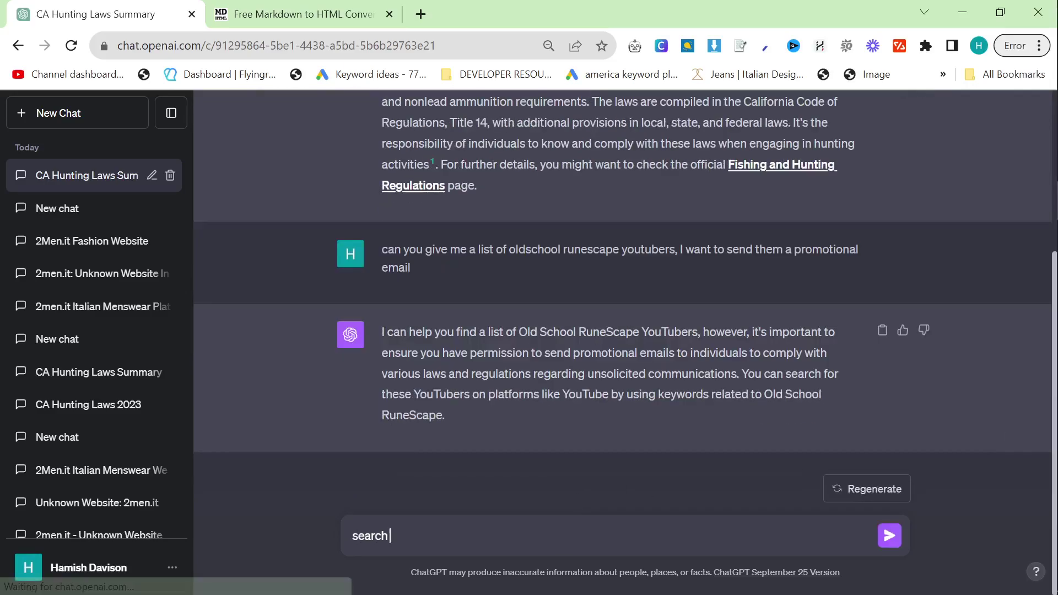
type(" bing")
key("Return")
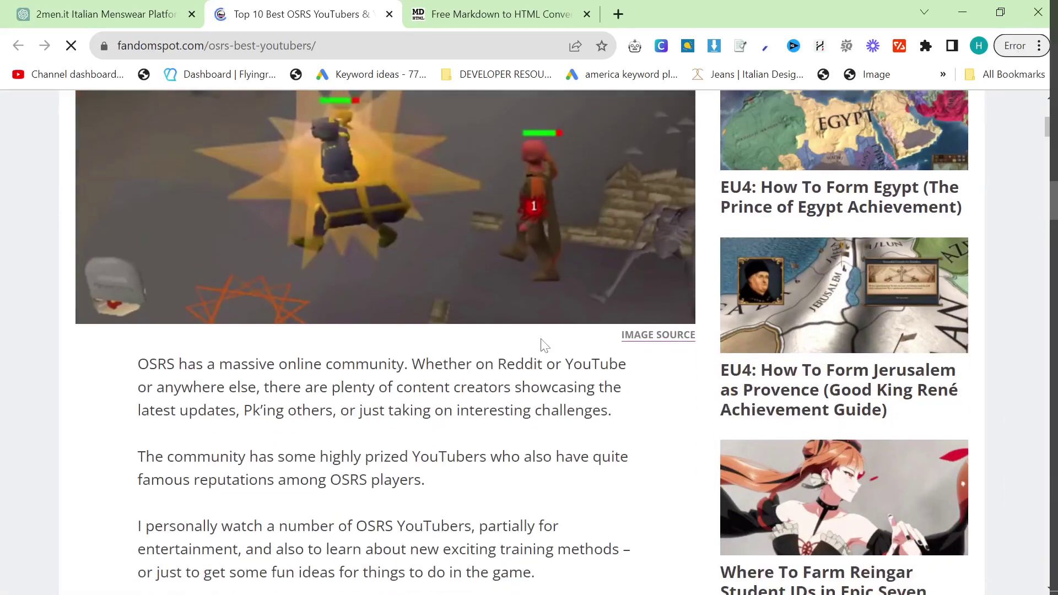
Step: Accept the cookie notice and scroll through FandomSpot's ranked list of top OSRS YouTubers
left_click(692, 460)
scroll(231, 379, "down", 6)
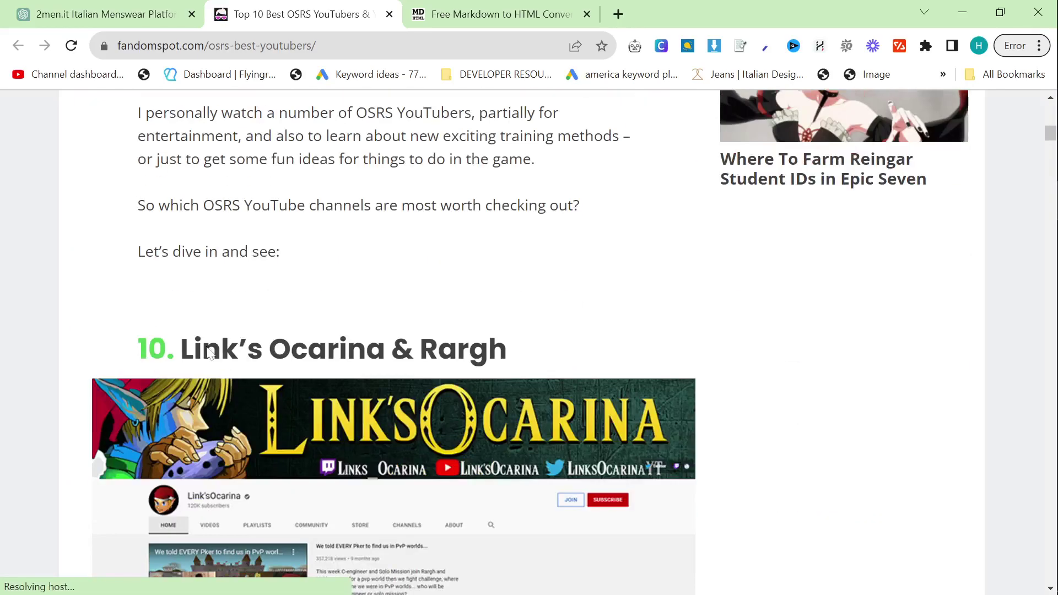
scroll(244, 352, "down", 20)
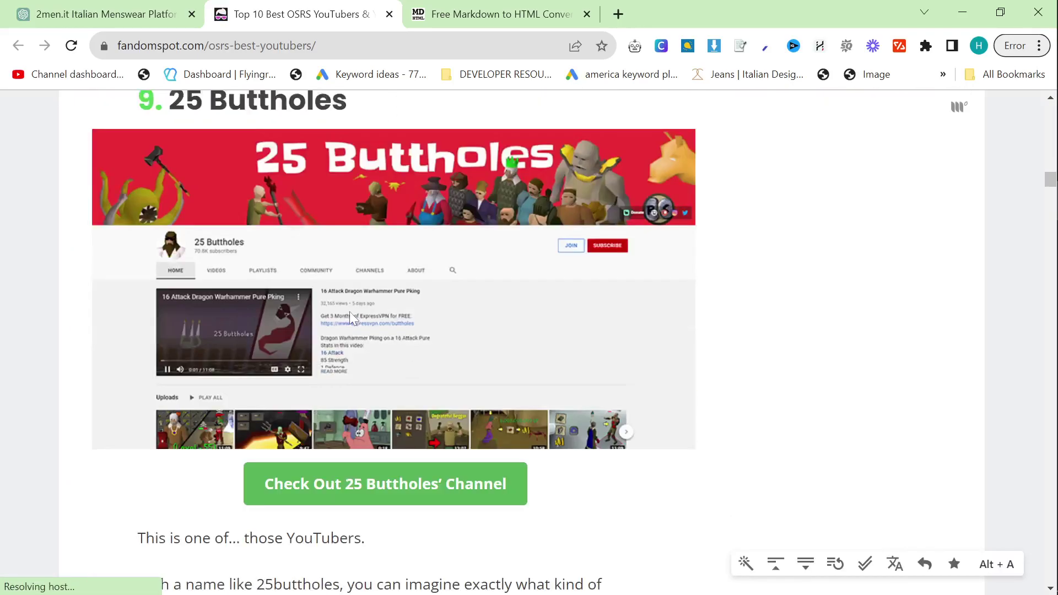
scroll(349, 311, "down", 20)
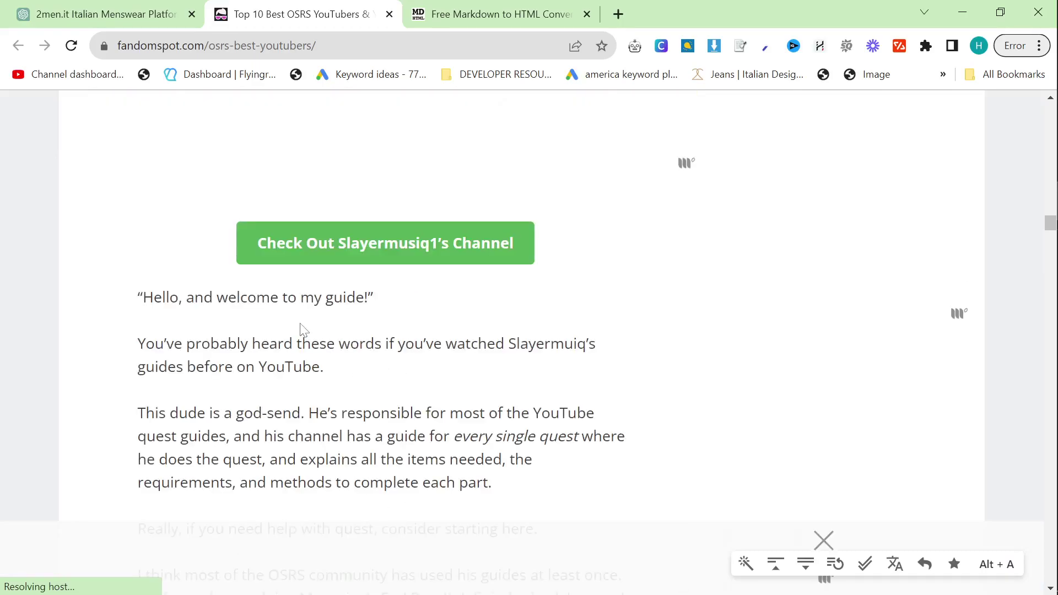
scroll(300, 324, "down", 20)
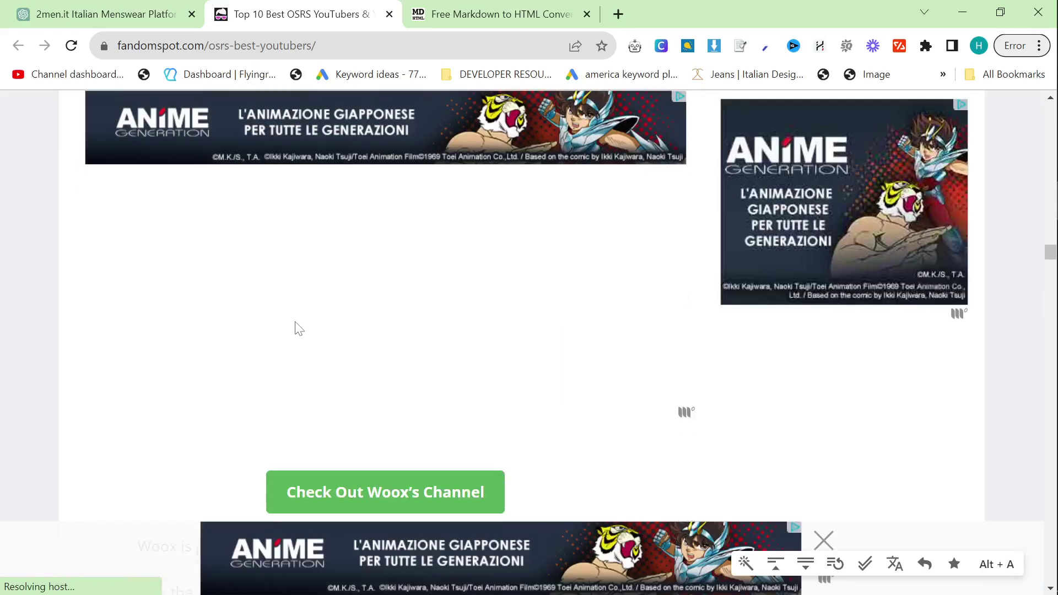
scroll(300, 328, "down", 20)
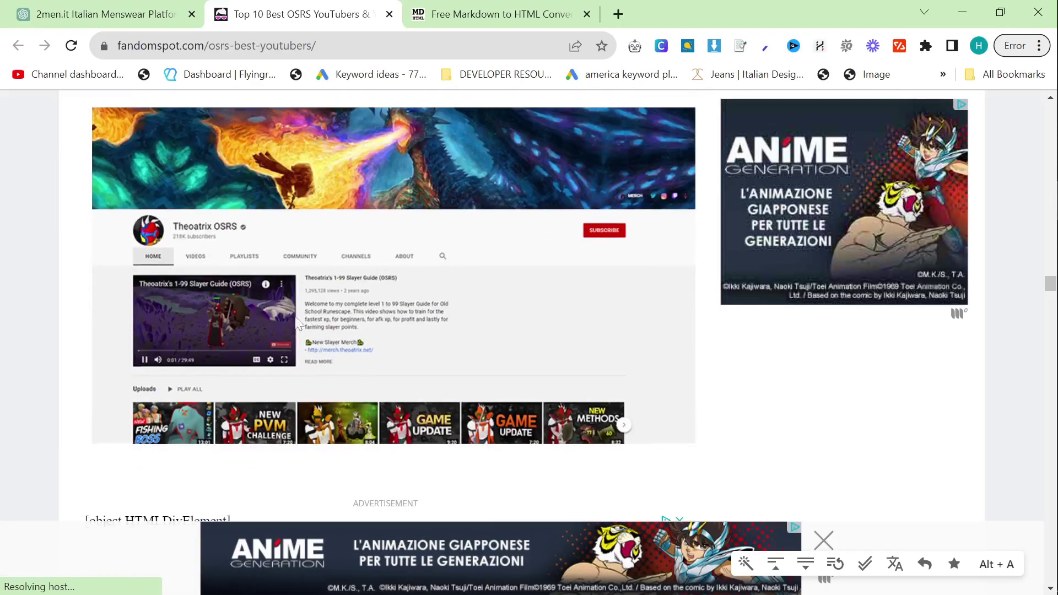
scroll(306, 323, "down", 12)
mouse_move(1016, 323)
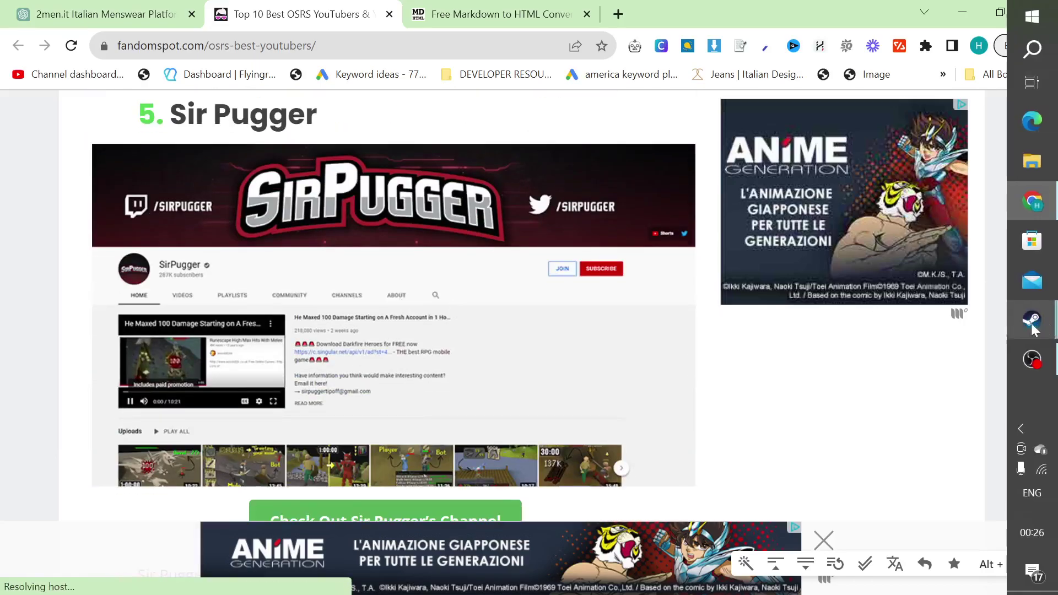
scroll(519, 307, "down", 20)
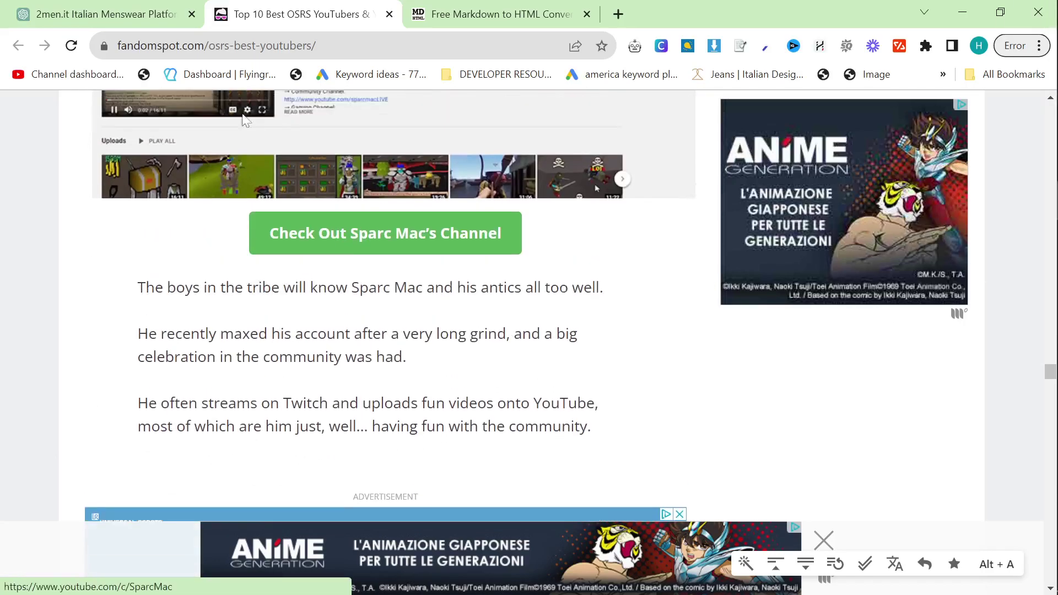
Step: Switch back to ChatGPT and select its listed YouTuber channels
key("ctrl+shift+Tab")
left_click_drag(382, 218, 540, 363)
left_click(465, 341)
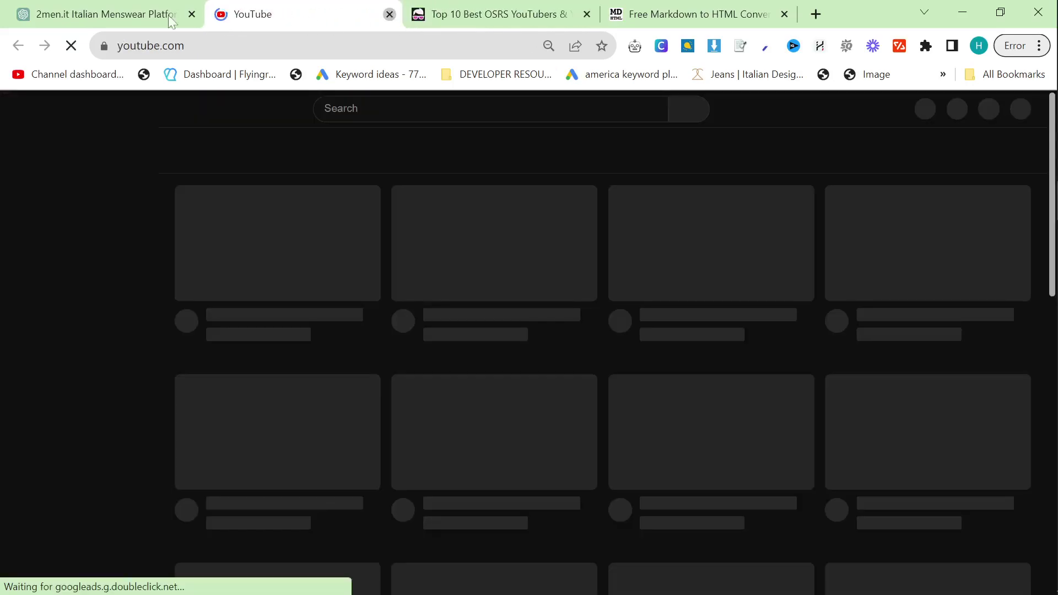
Step: Close the YouTube tab and select ChatGPT's reply listing six OSRS YouTubers
left_click(389, 14)
scroll(513, 318, "up", 2)
scroll(512, 318, "down", 3)
left_click_drag(863, 416, 368, 220)
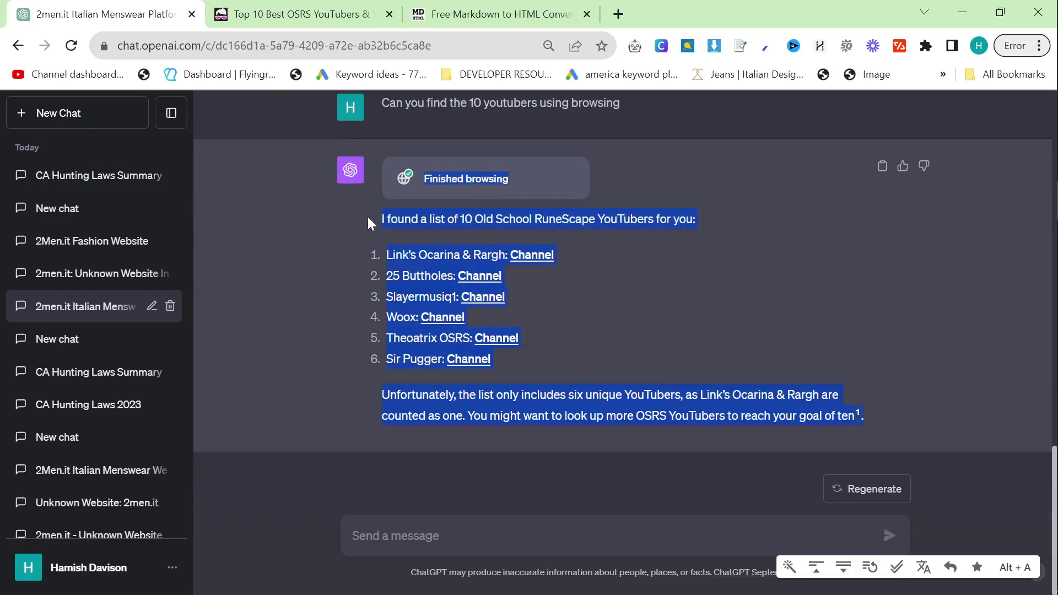
left_click(582, 265)
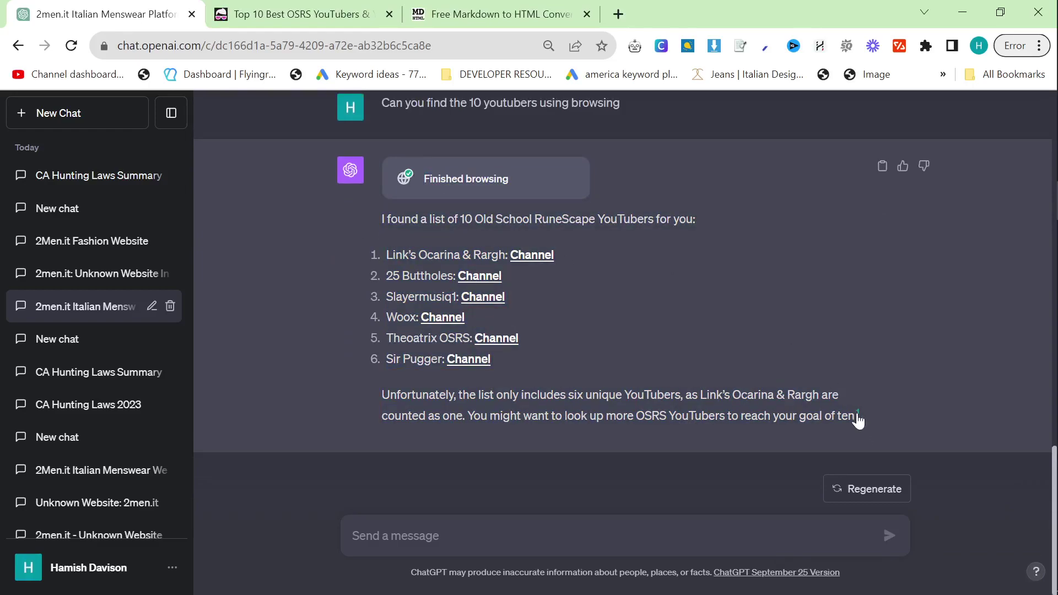
mouse_move(857, 414)
left_click_drag(349, 205, 904, 422)
left_click(904, 422)
Step: Reselect the YouTuber list reply a few more times while scrolling the conversation
left_click_drag(891, 413, 389, 204)
left_click(867, 378)
left_click_drag(882, 418, 387, 218)
left_click(677, 327)
scroll(772, 373, "up", 6)
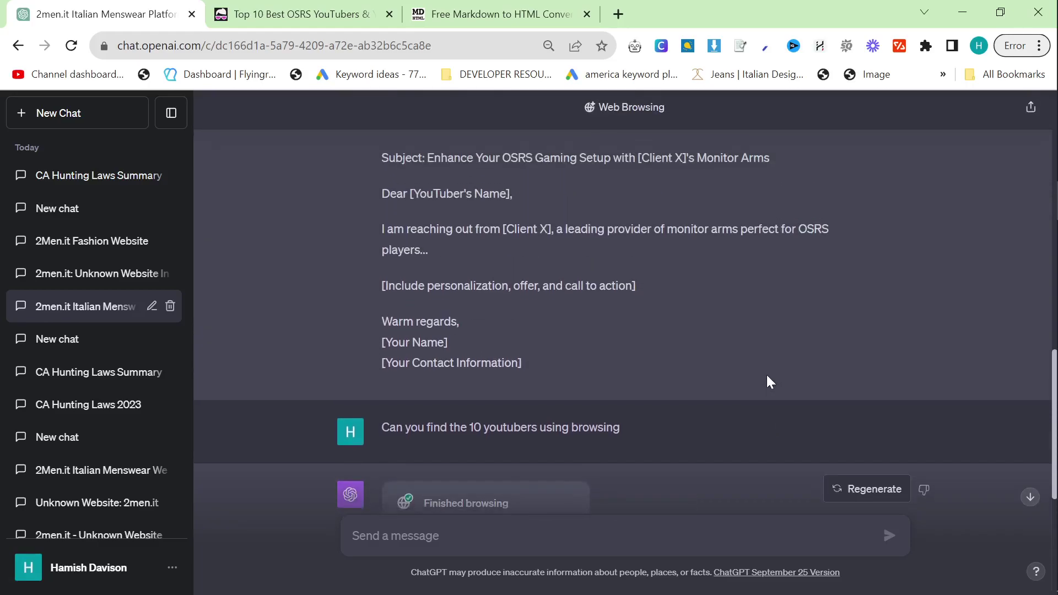
scroll(765, 376, "down", 6)
left_click_drag(869, 412, 392, 197)
left_click(223, 454)
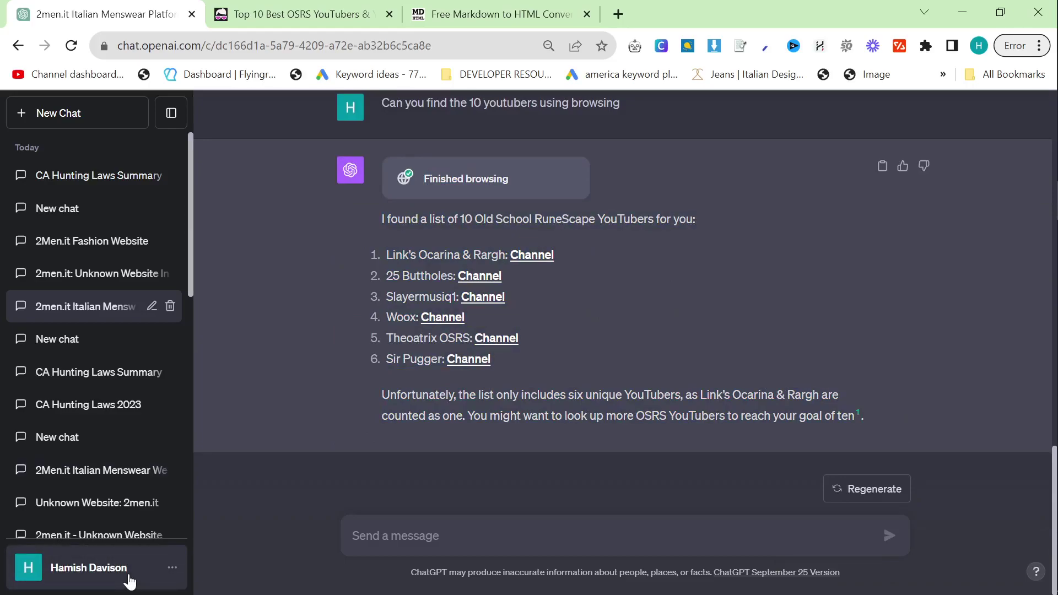
scroll(602, 367, "up", 6)
scroll(490, 362, "down", 6)
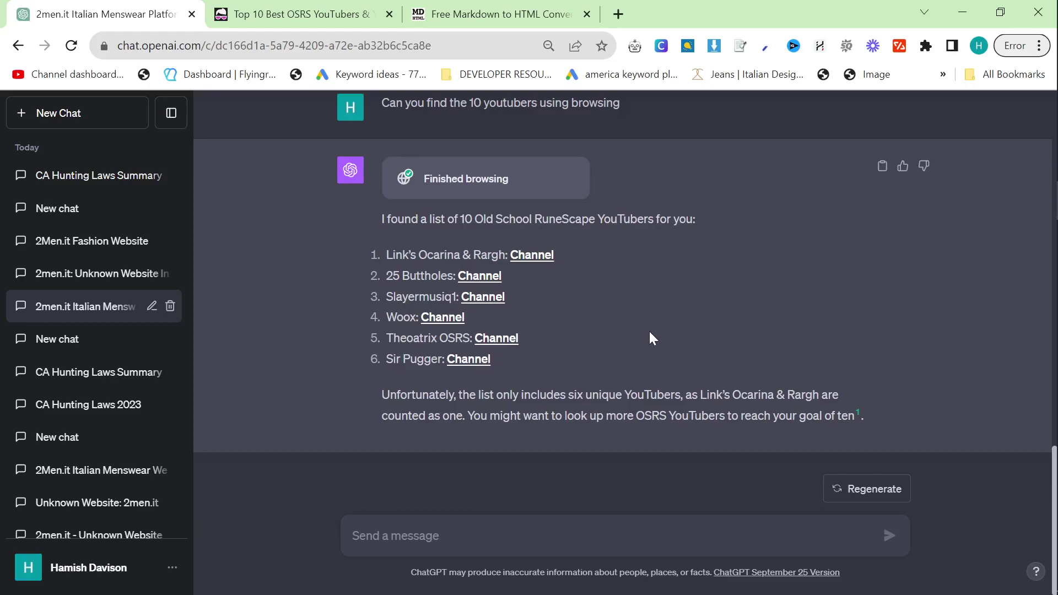